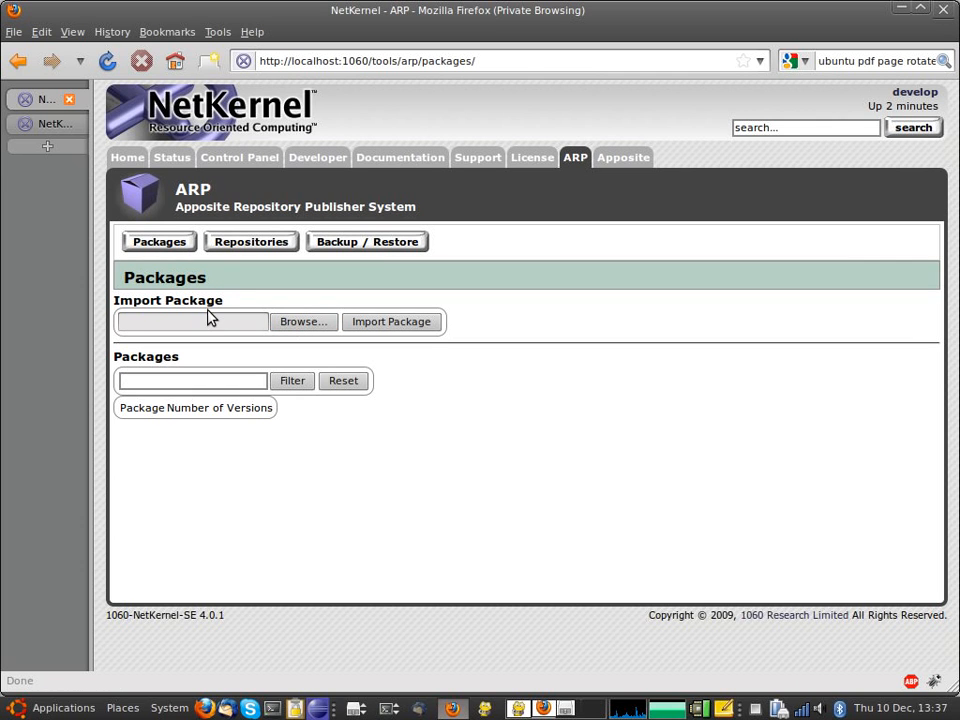
- Import the package file myapp-tier1-1.0.0.nkp.jar from the Desktop folder
left_click(300, 330)
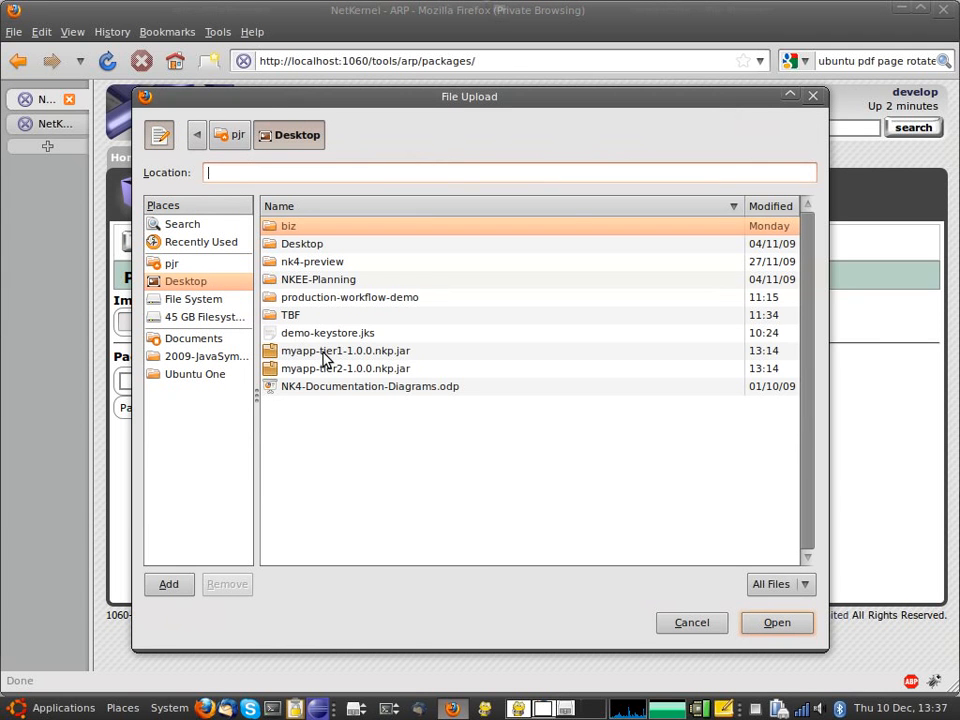
left_click(325, 352)
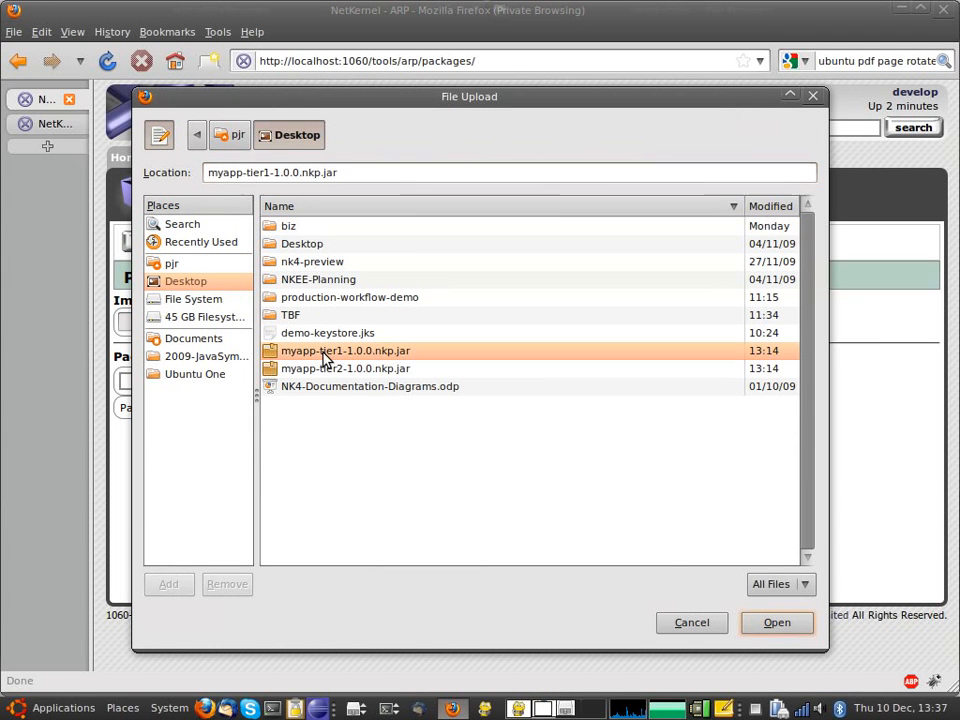
left_click(776, 623)
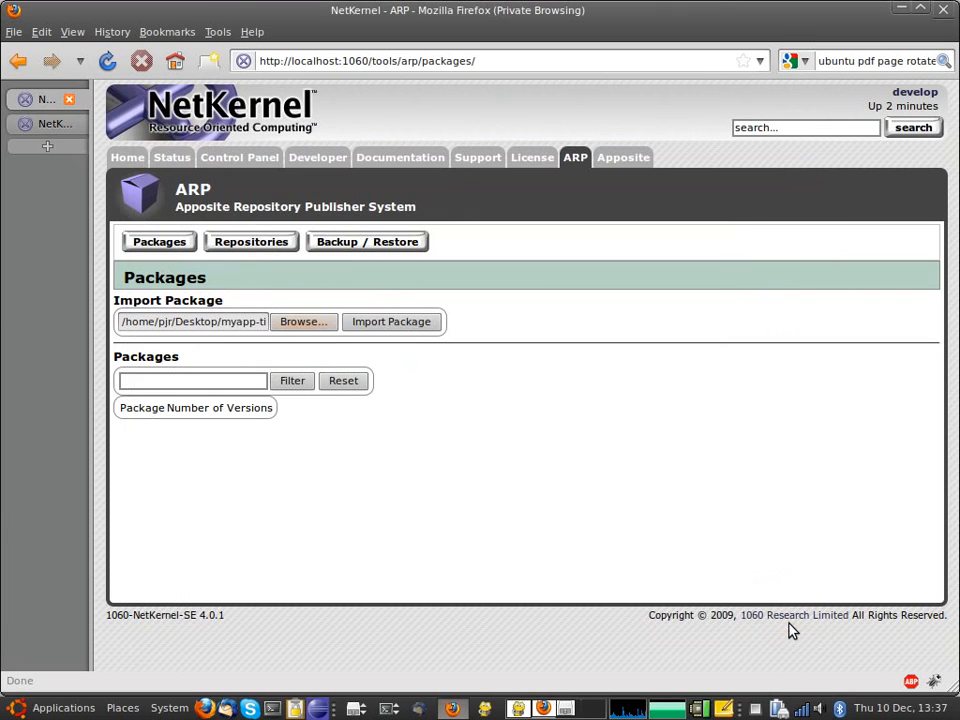
left_click(392, 322)
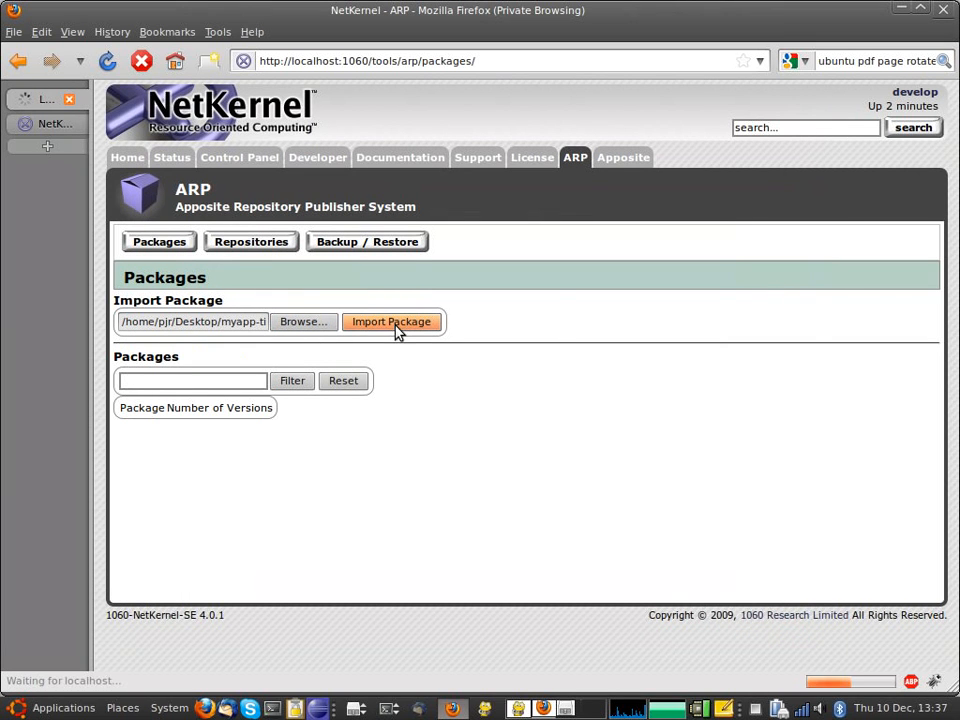
- Return to the package list and import myapp-tier2-1.0.0.nkp.jar from the Desktop folder
left_click(167, 247)
left_click(294, 322)
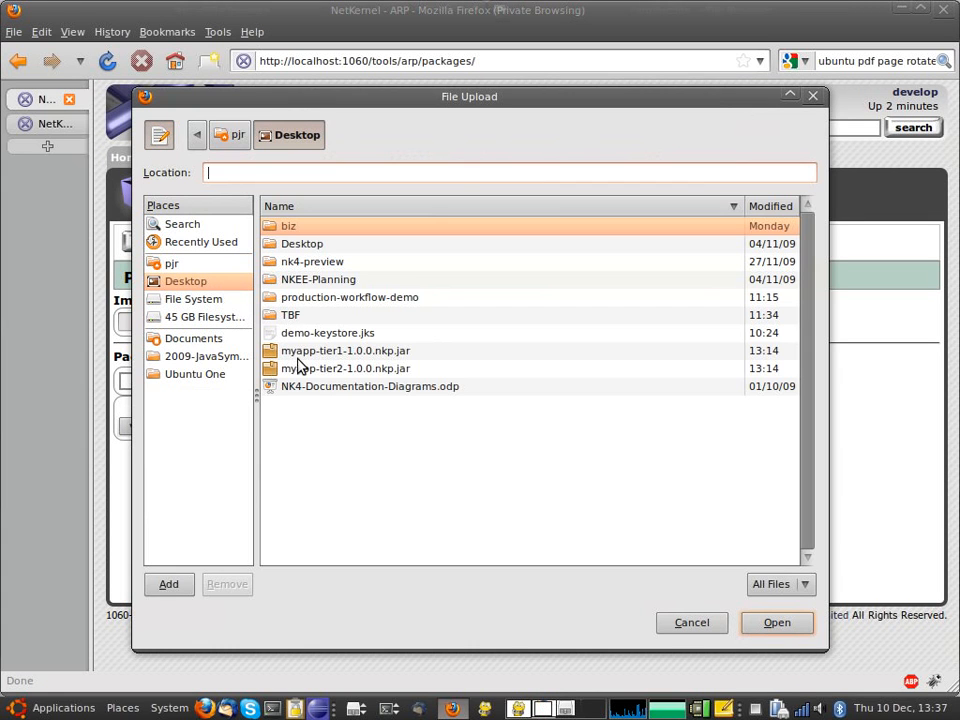
left_click(318, 368)
left_click(772, 623)
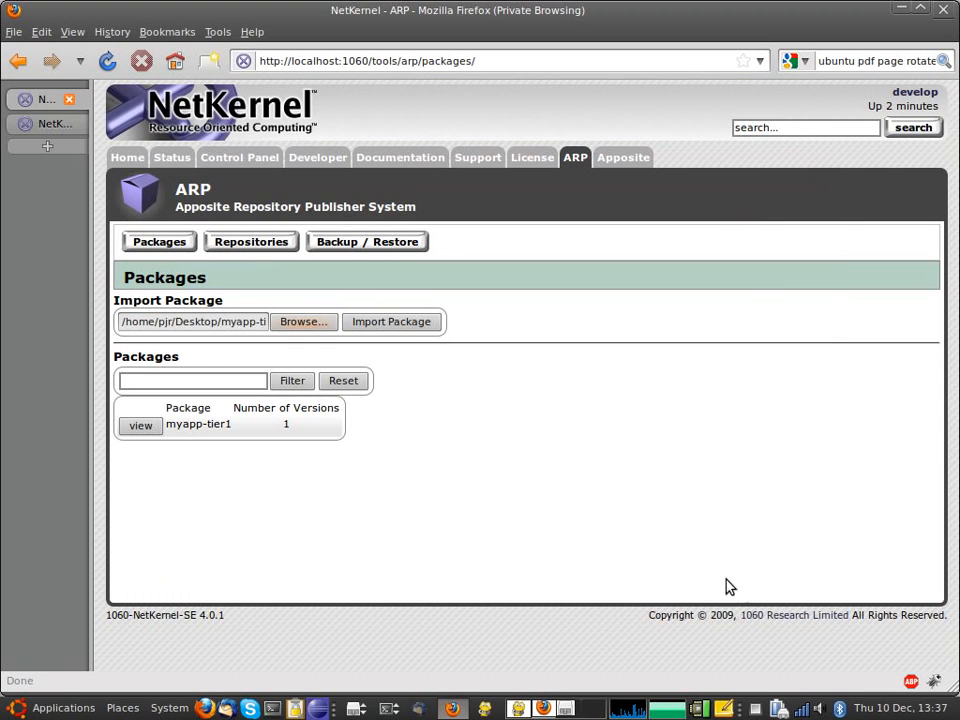
left_click(409, 325)
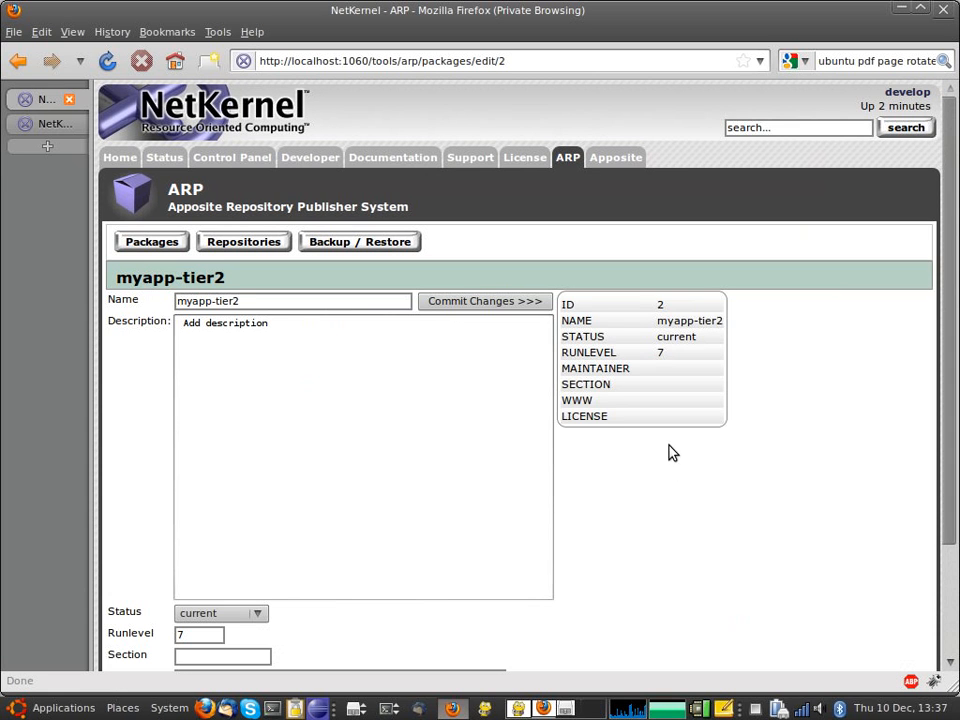
- Replace the myapp-tier1 package description with the heading "=MyApp Tier1=" and the text "This is the frontend - jms / www", and commit it
left_click(142, 248)
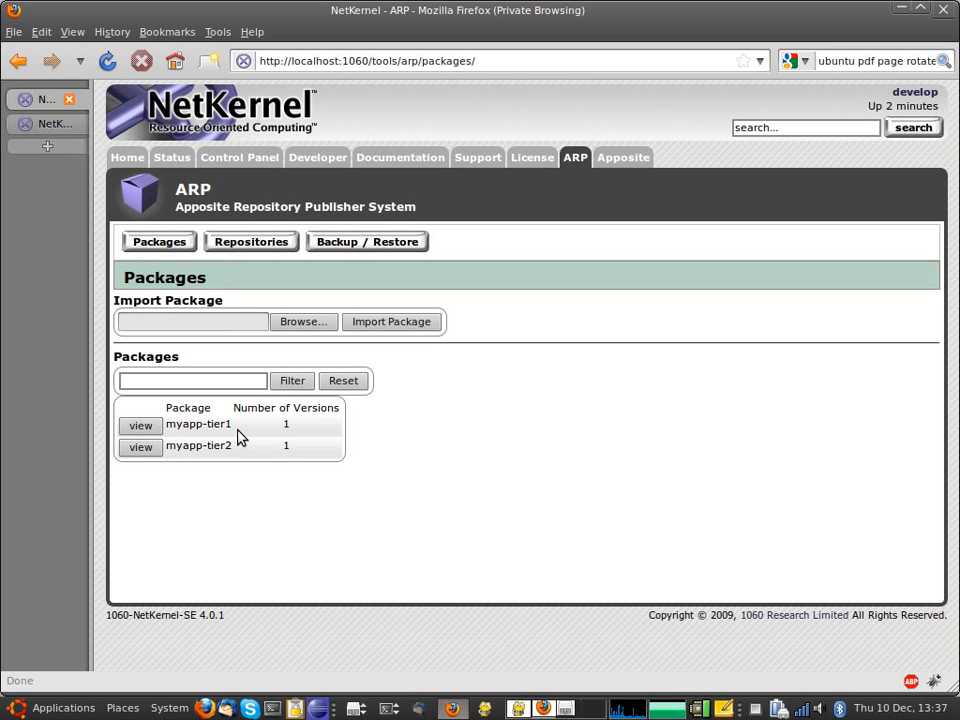
left_click(151, 428)
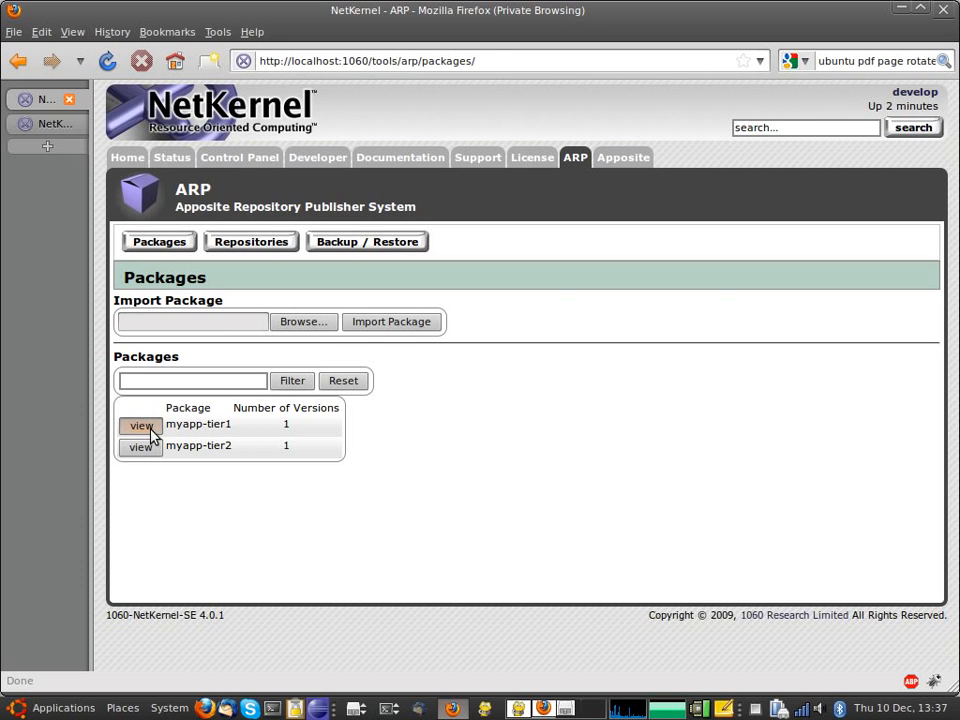
left_click_drag(274, 326, 156, 328)
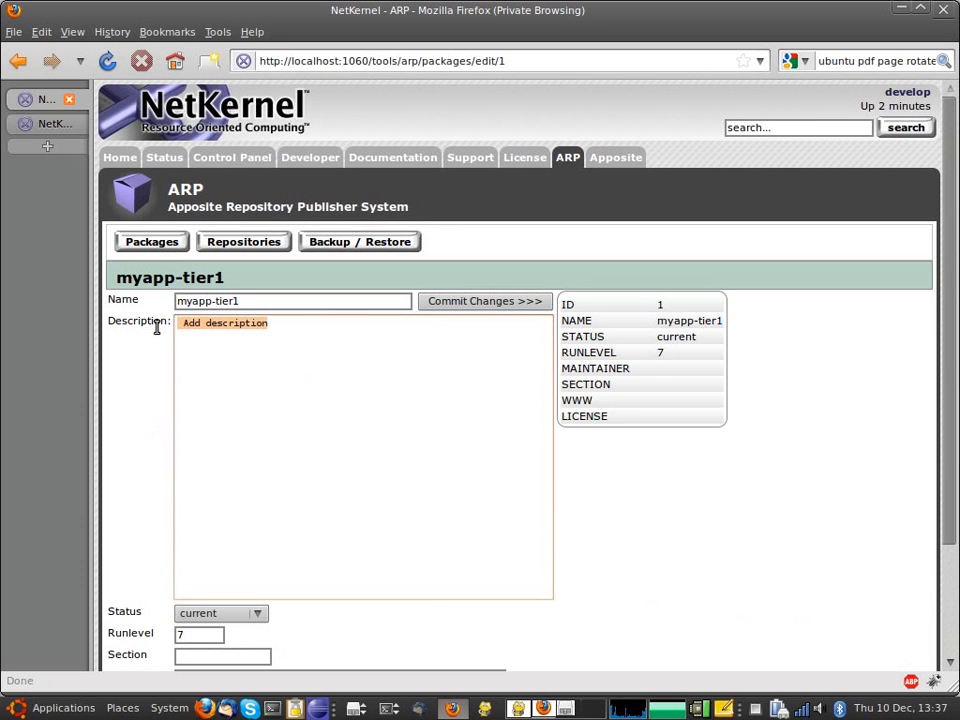
type("=")
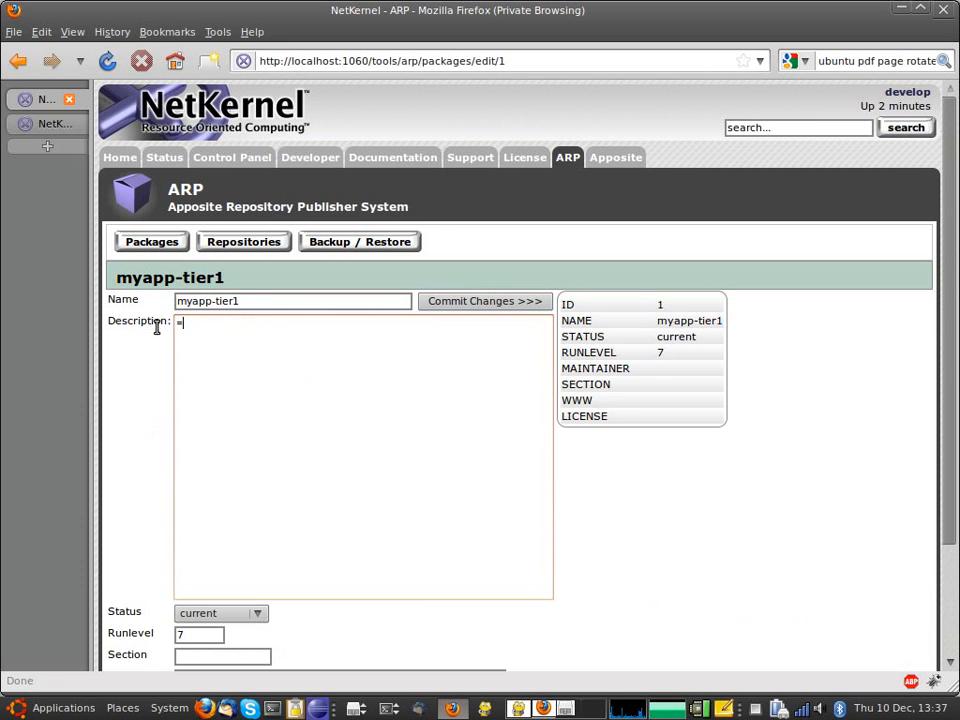
type("MyApp Tier1=  ")
type("This is the fron")
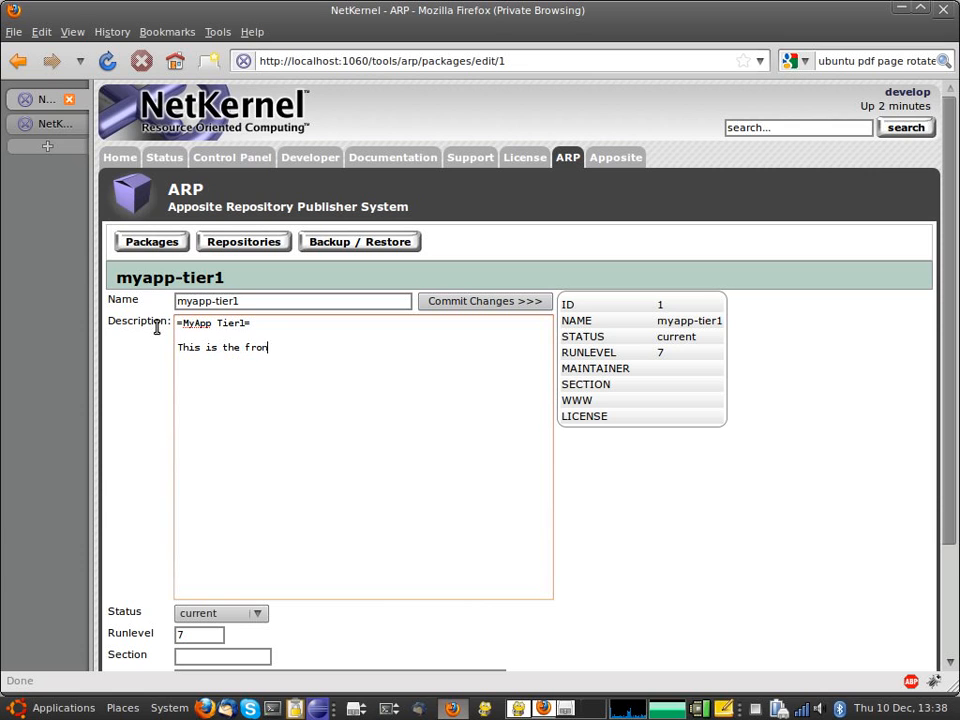
type("tend - jms / www")
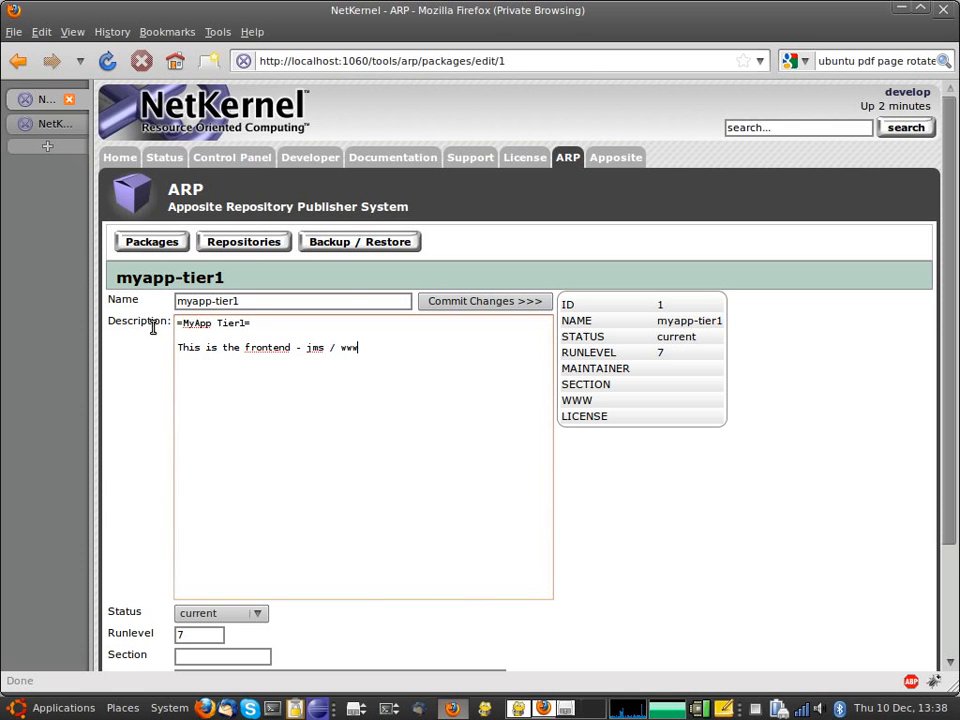
left_click(452, 310)
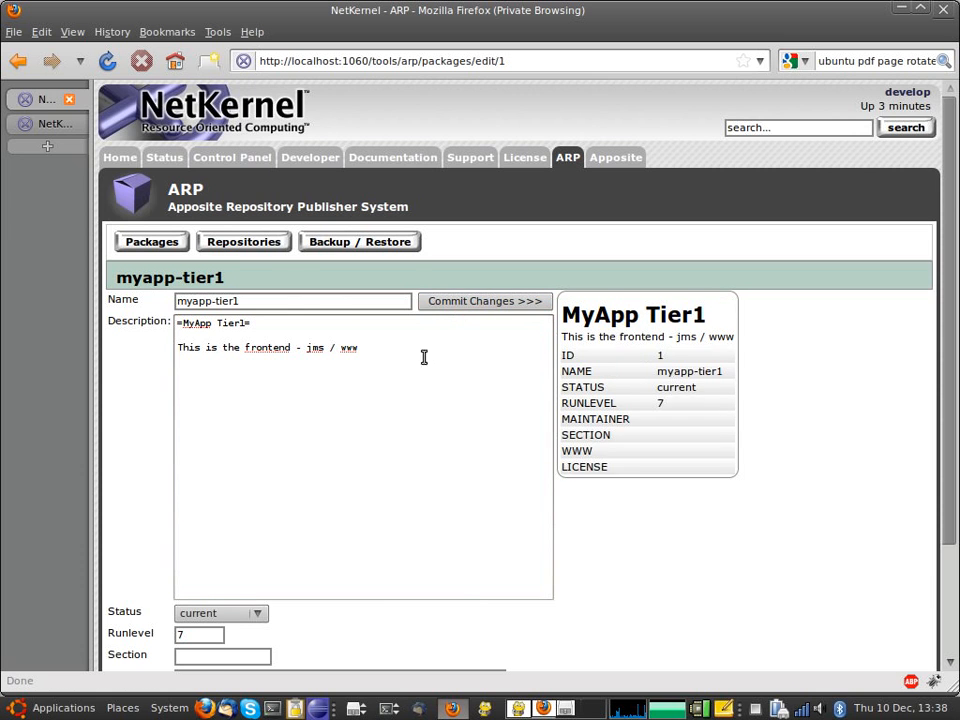
- Set the description of myapp-tier1 version 1.0.0 to "*First release" and commit the change
scroll(324, 420, "down", 3)
left_click(136, 630)
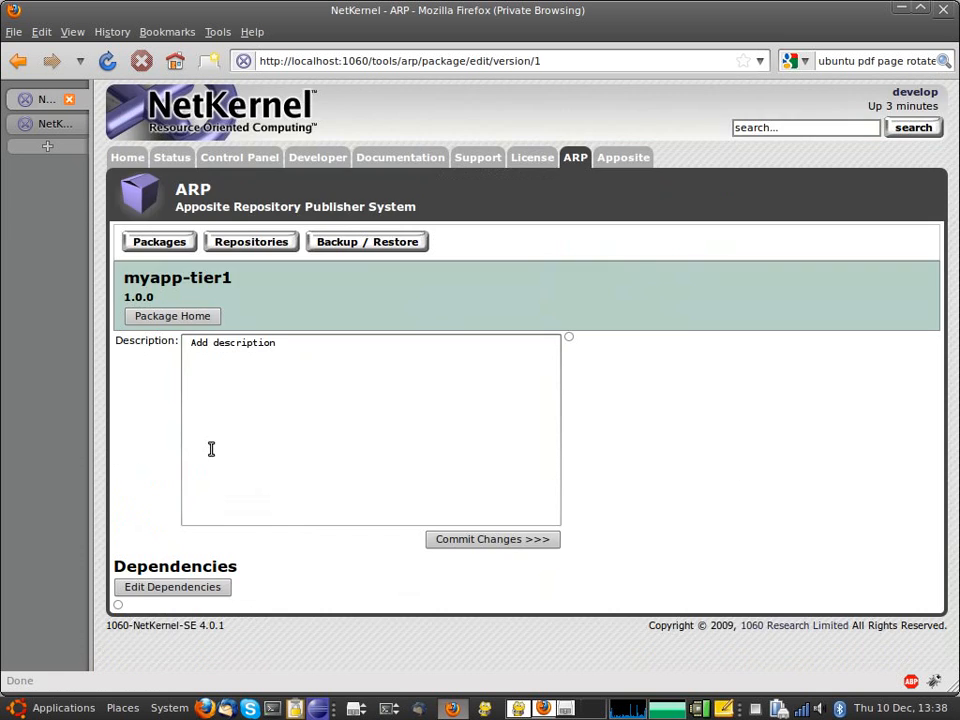
type("*")
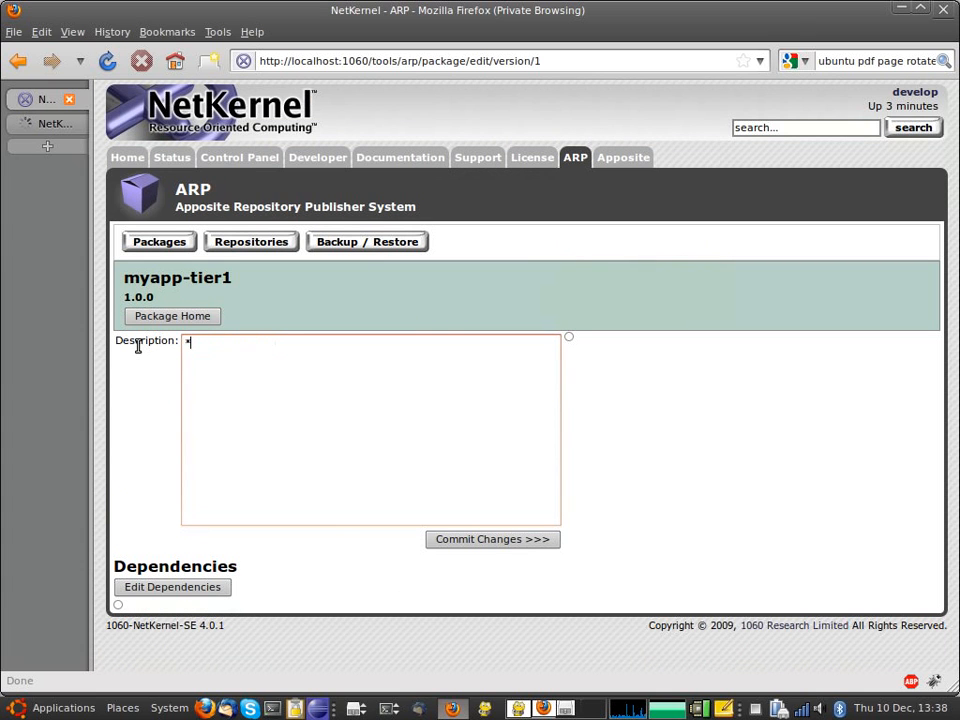
type("First release")
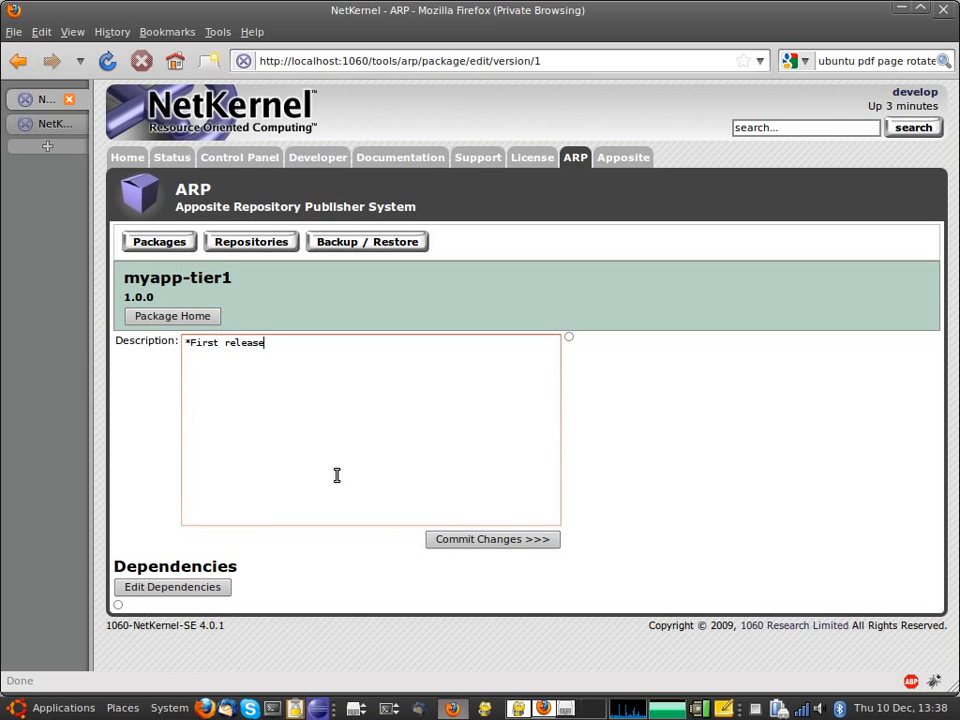
left_click(524, 548)
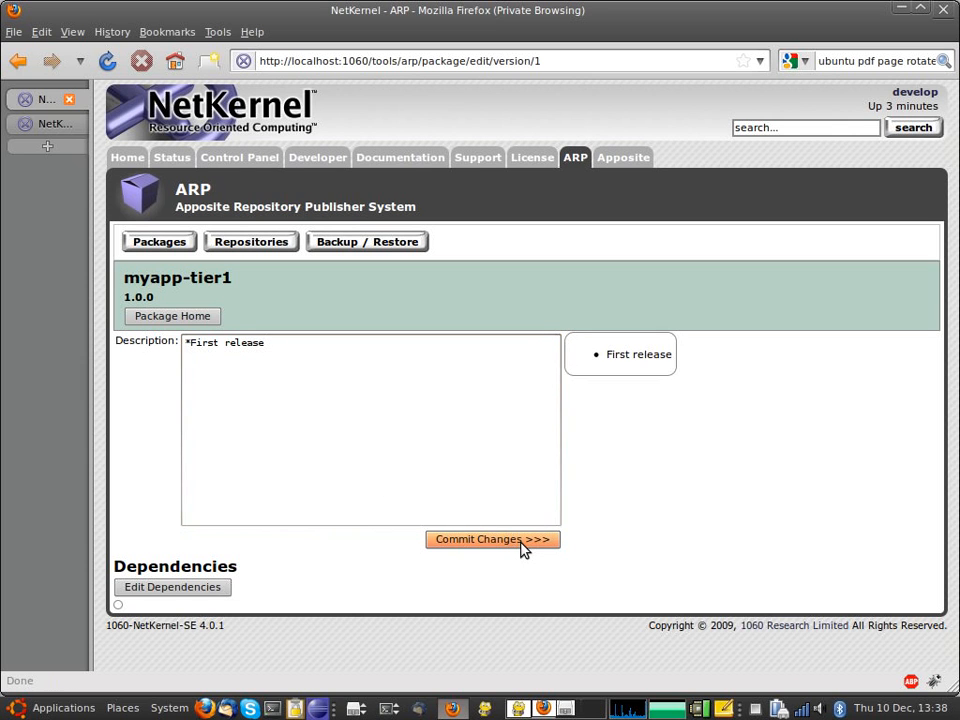
- Auto-add myapp-tier2 as a dependency of myapp-tier1 1.0.0 and manually add a depends entry for xml-core >= 1.0.0
left_click(165, 592)
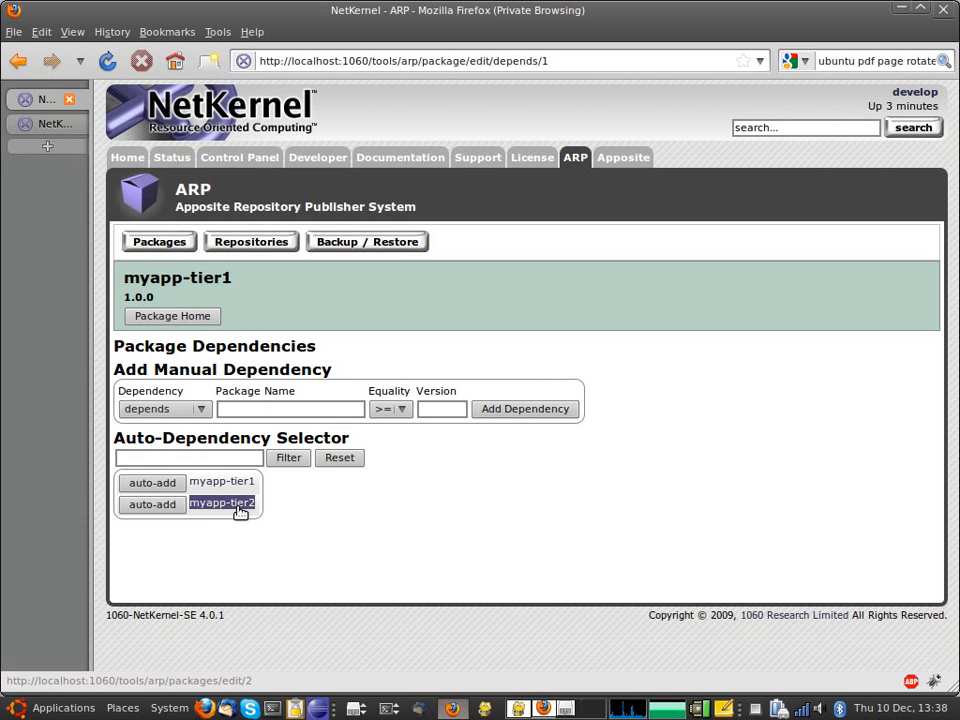
left_click(152, 504)
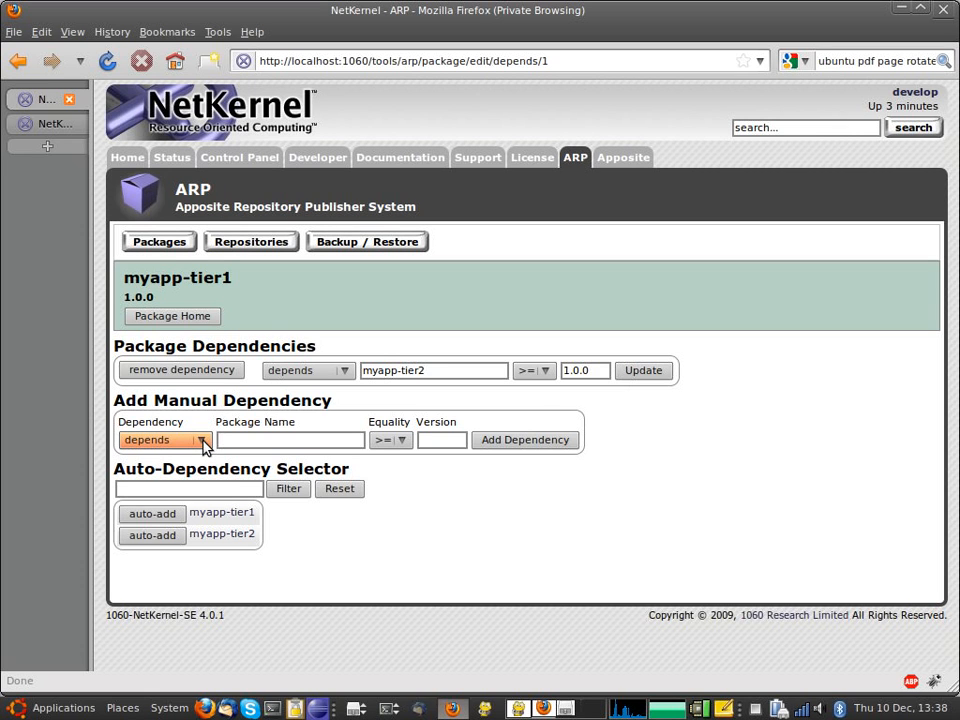
left_click(243, 438)
type("xml-")
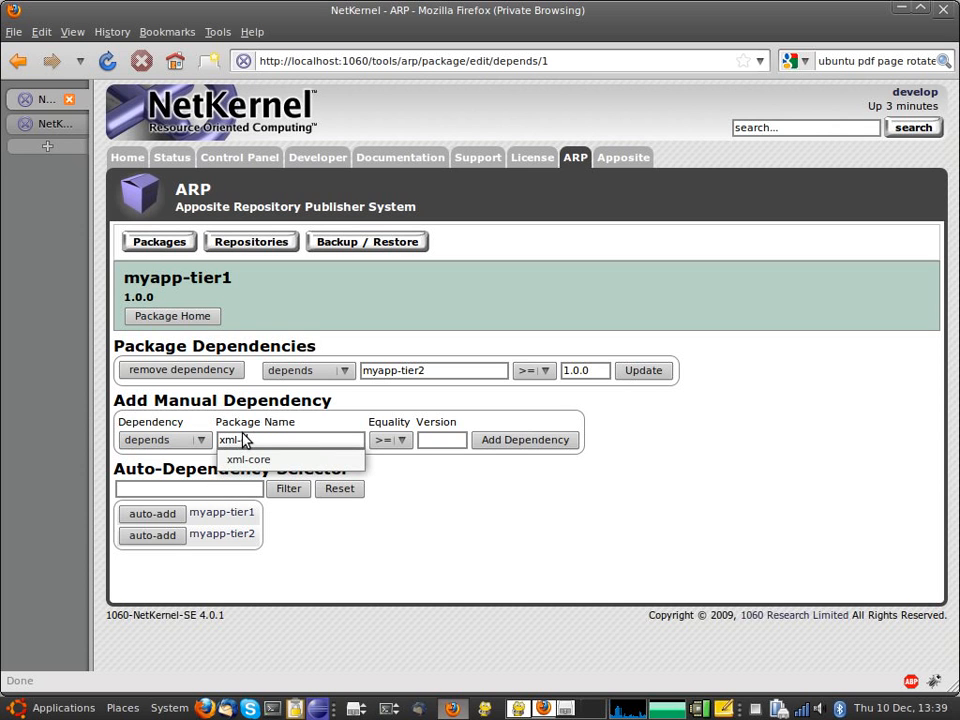
type("core")
left_click(413, 463)
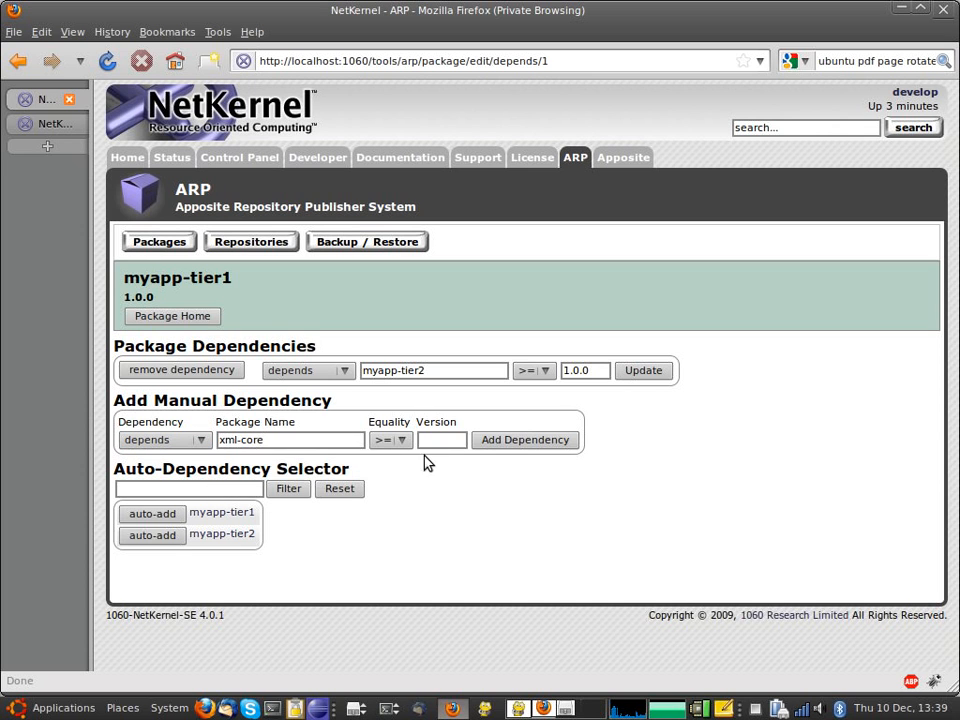
type("1.0.0")
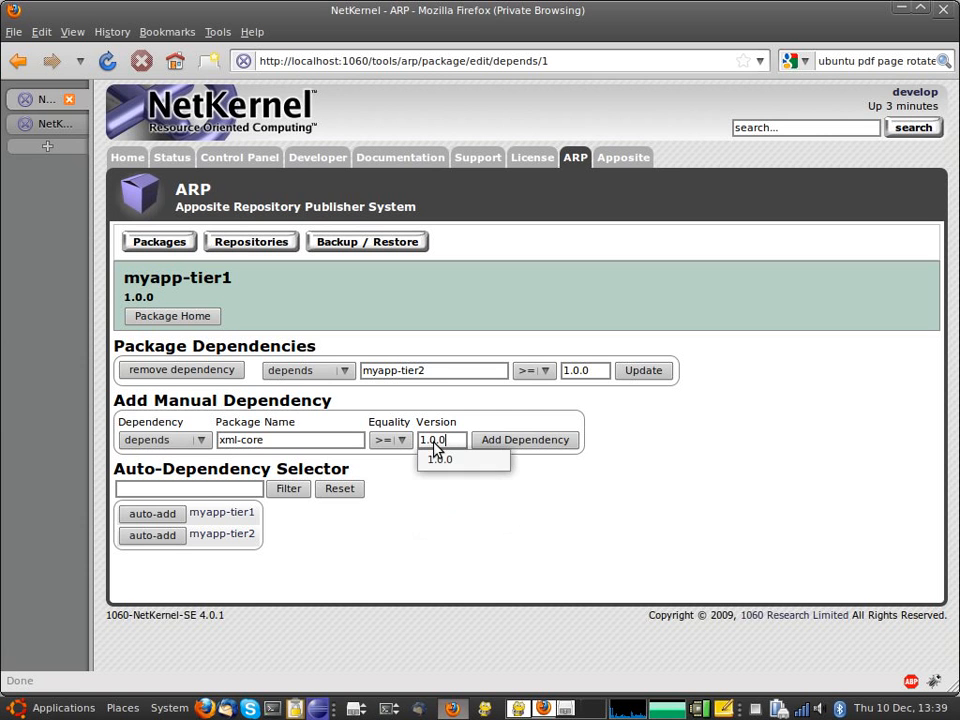
left_click(512, 448)
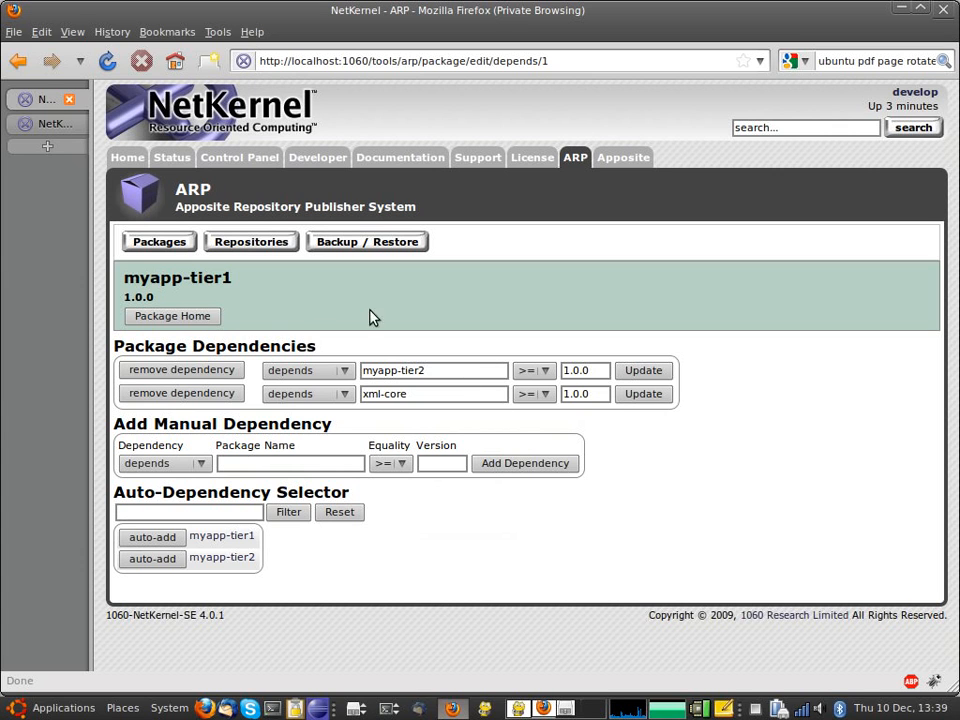
- Replace the myapp-tier2 package description with the heading "=MyApp Tier2=" and the text "Common services", and commit it
left_click(180, 316)
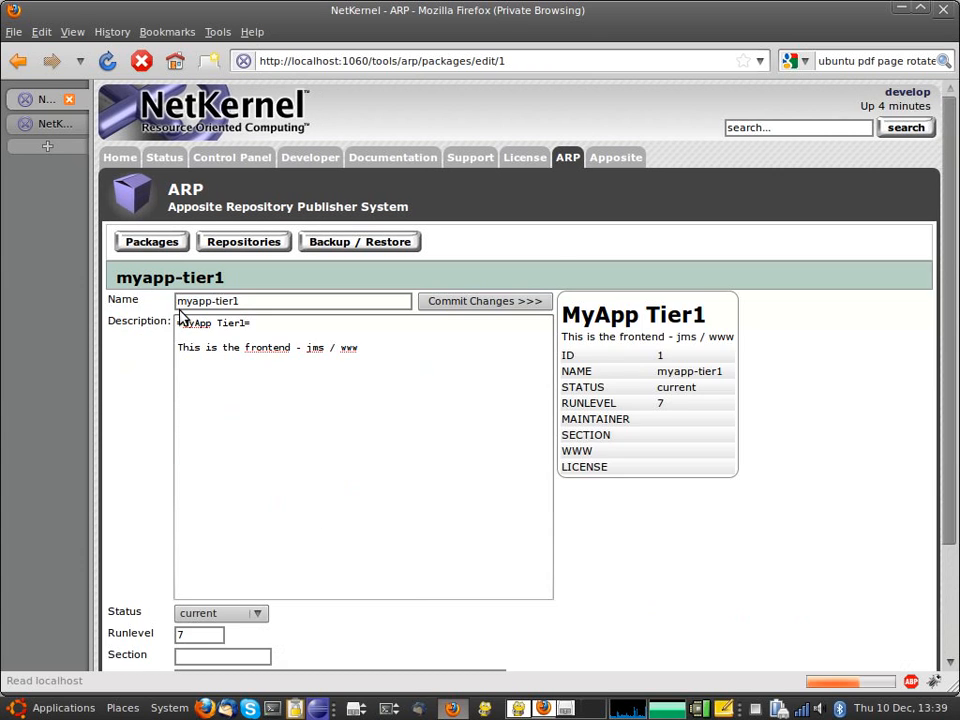
left_click(158, 243)
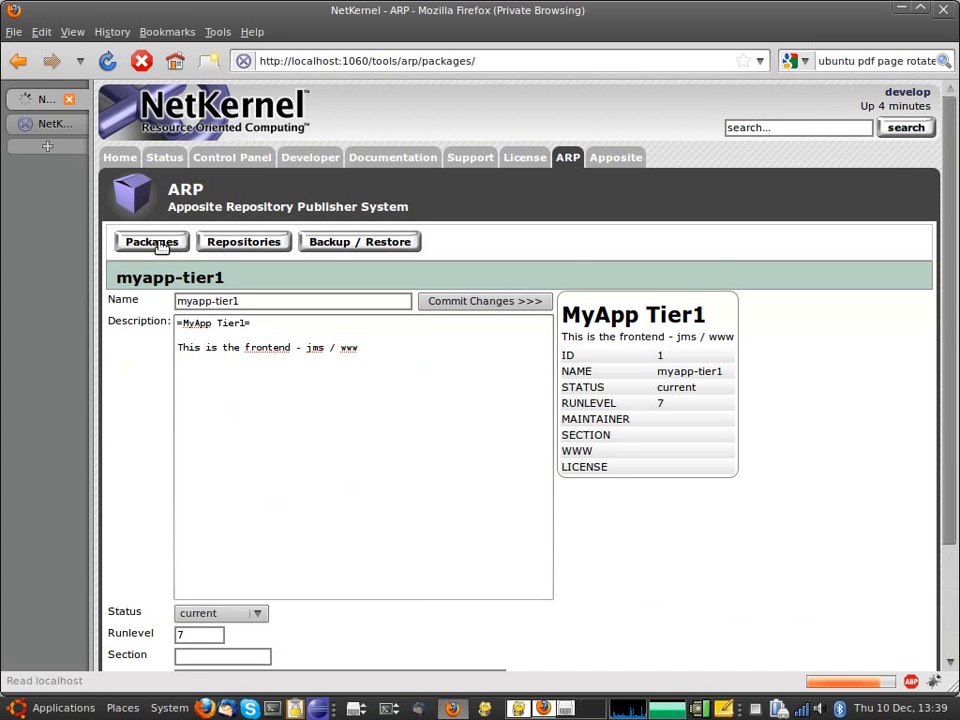
left_click(140, 449)
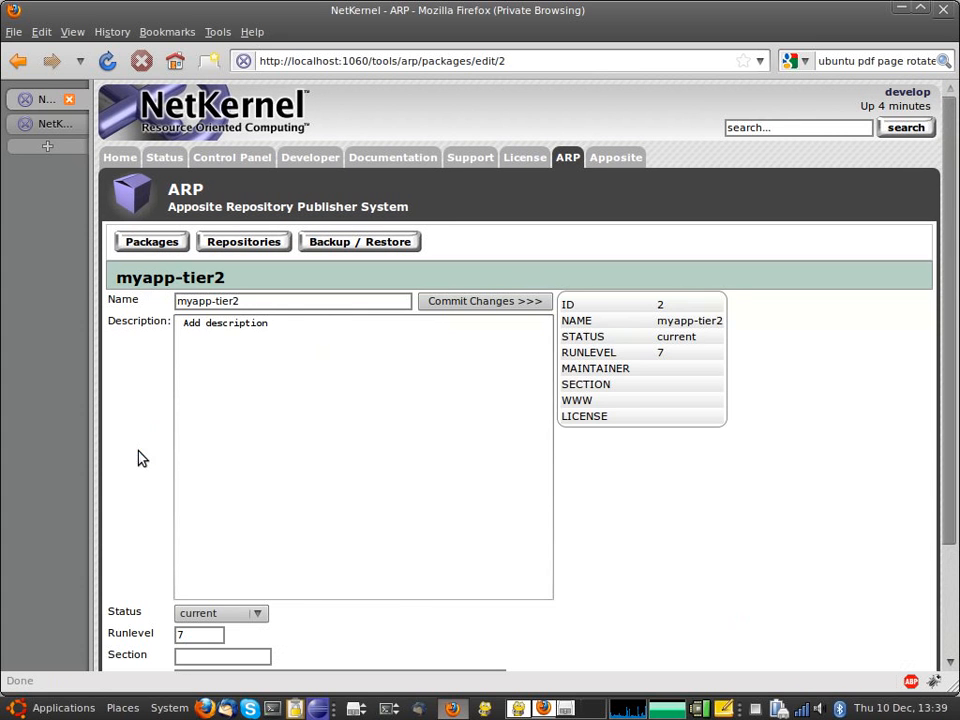
left_click(141, 320)
type("==")
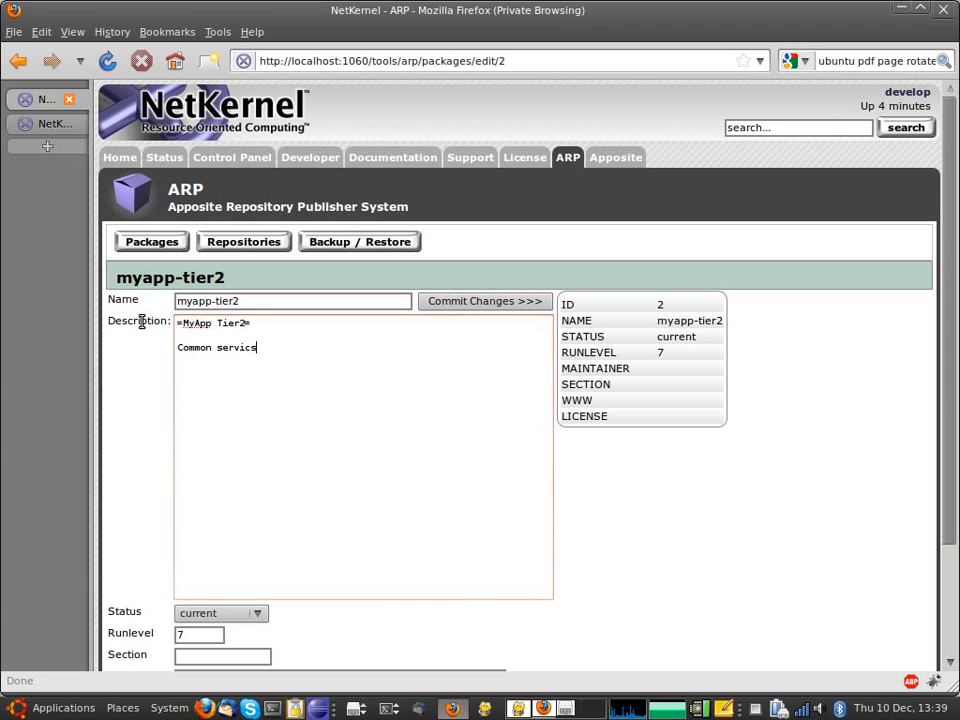
left_click(438, 304)
- Set the description of myapp-tier2 version 1.0.0 to "*First release" and commit the change
scroll(578, 567, "down", 3)
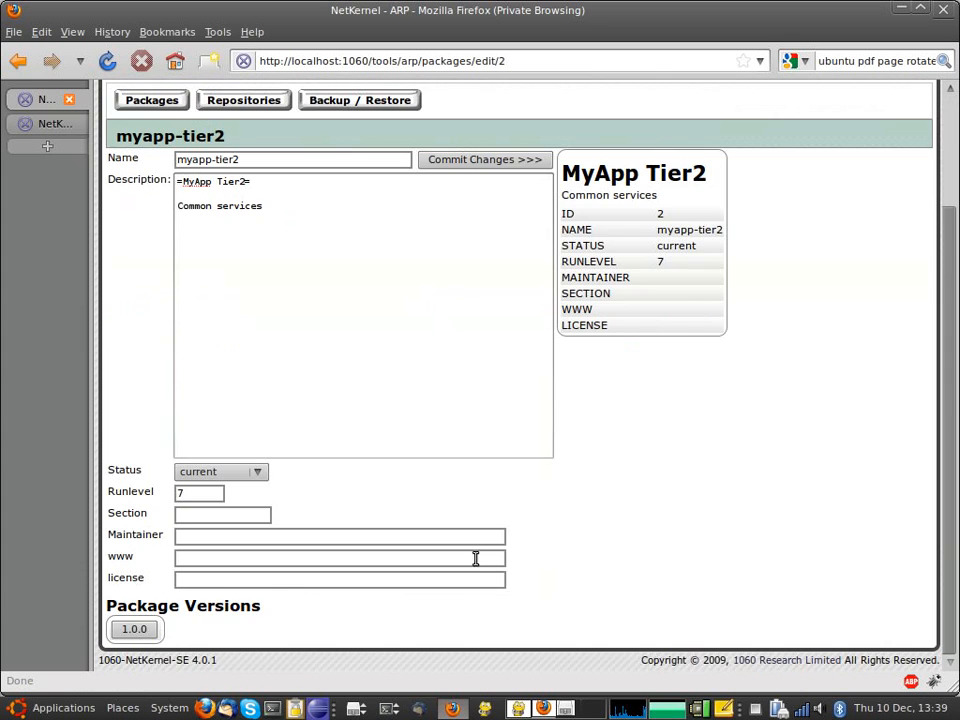
left_click(124, 628)
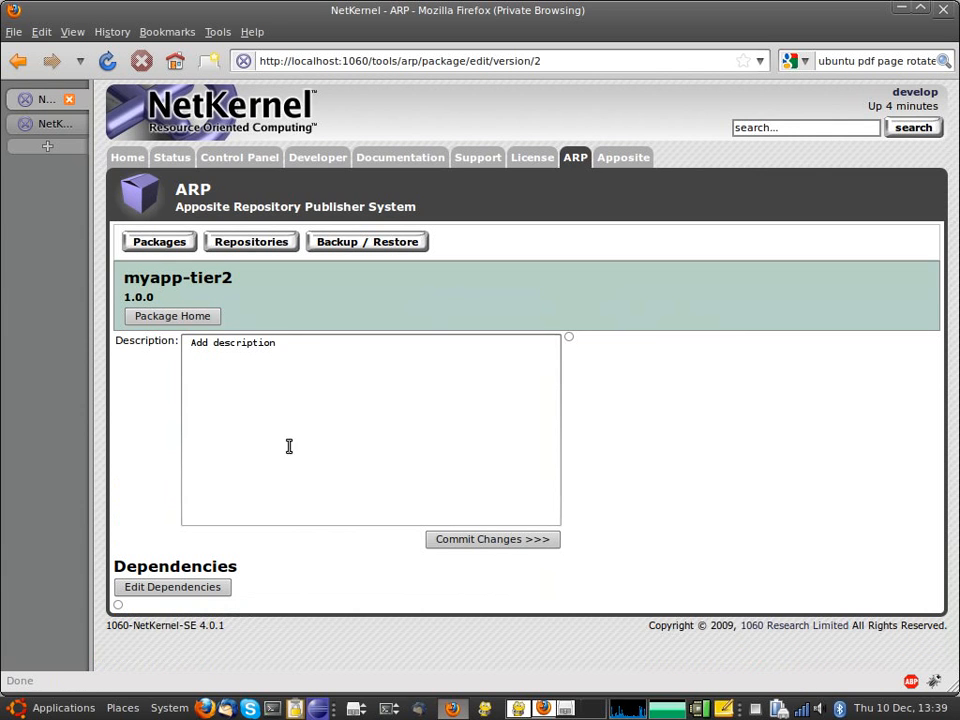
left_click(280, 348)
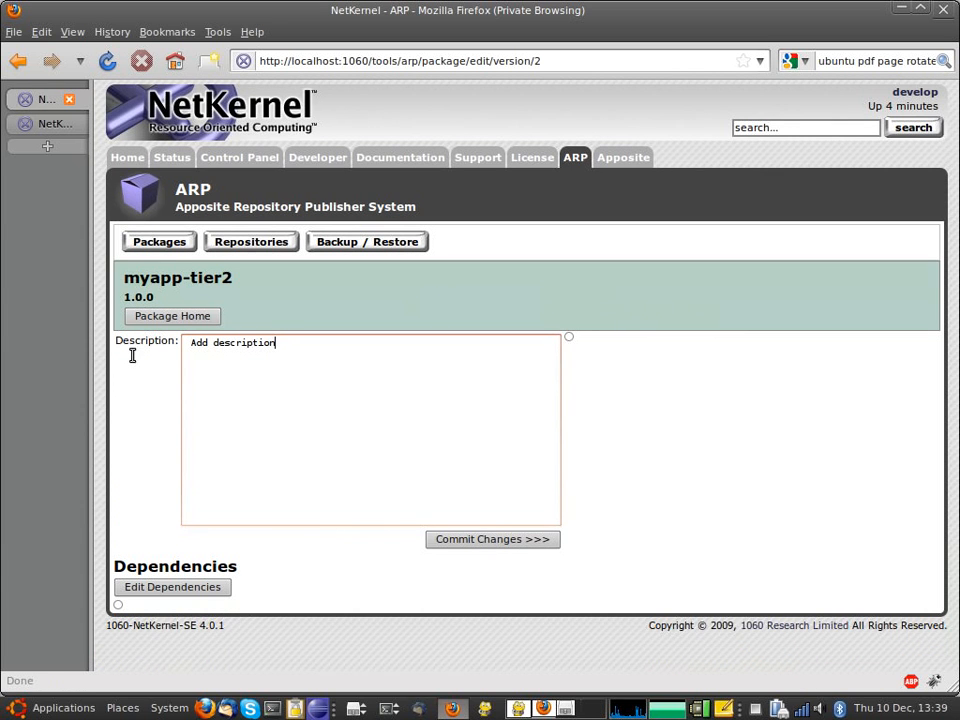
key("ctrl+a")
type("*F")
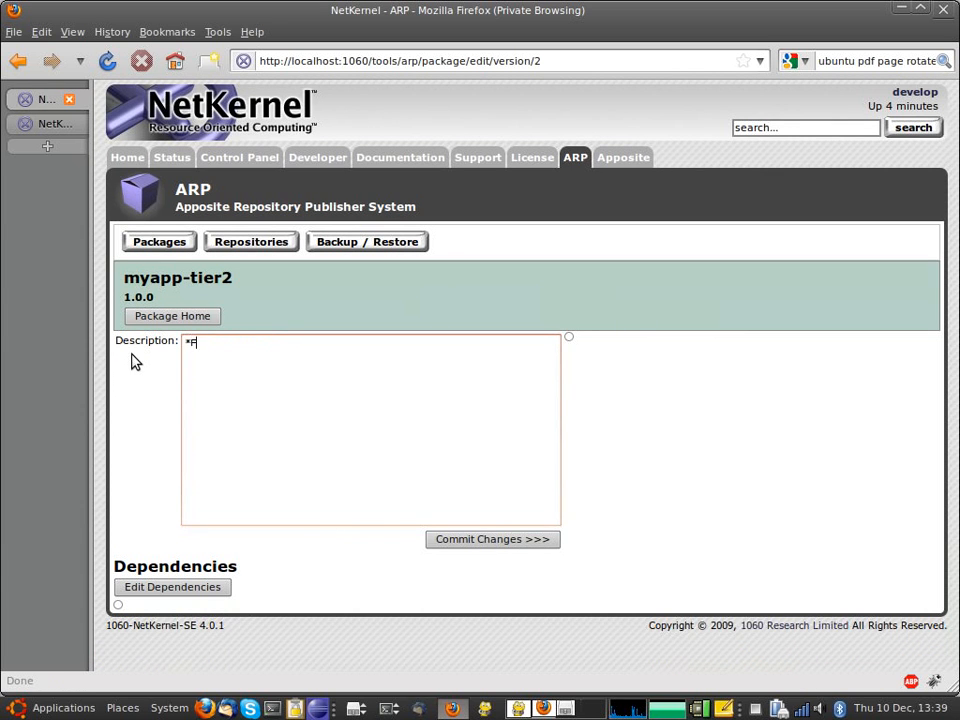
type("irst release")
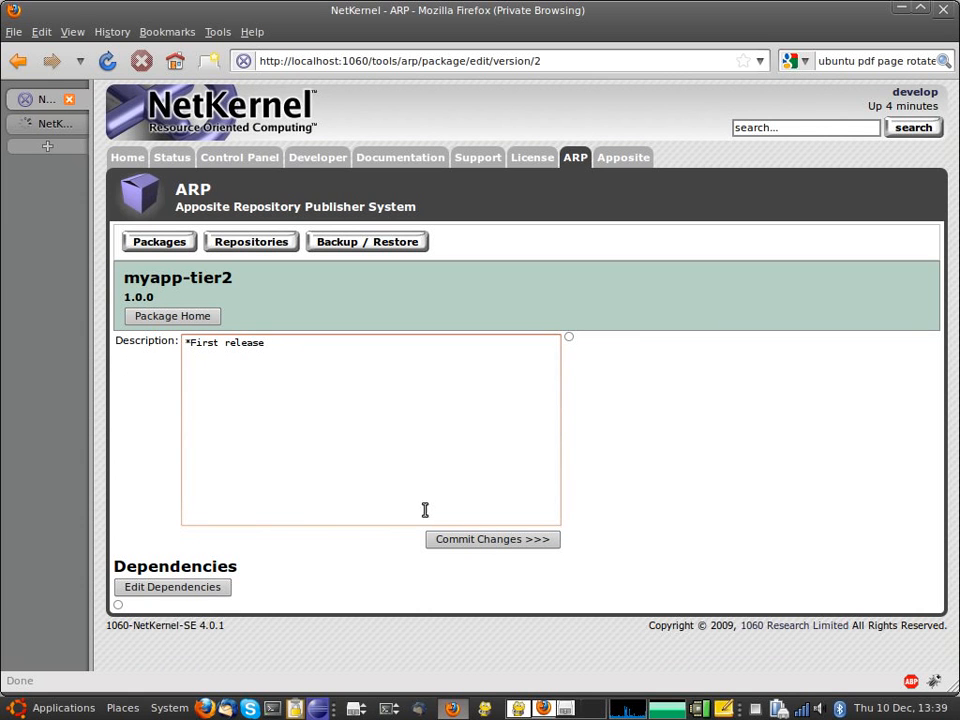
left_click(491, 544)
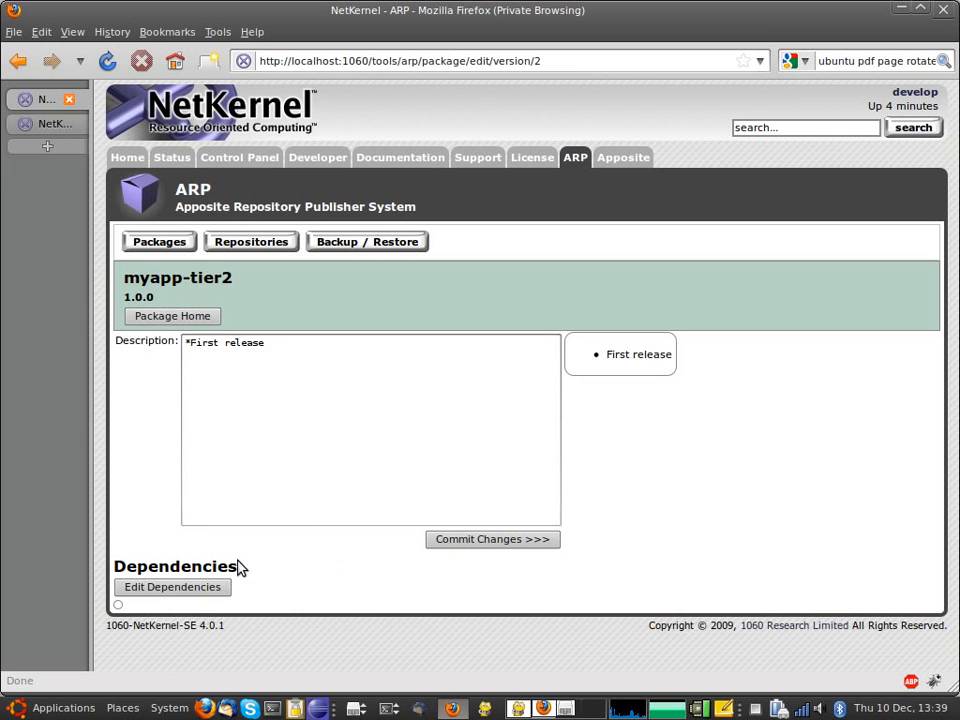
- Manually add a depends entry for lang-groovy >= 1.0.0 to myapp-tier2 1.0.0 and return to the package list
left_click(166, 592)
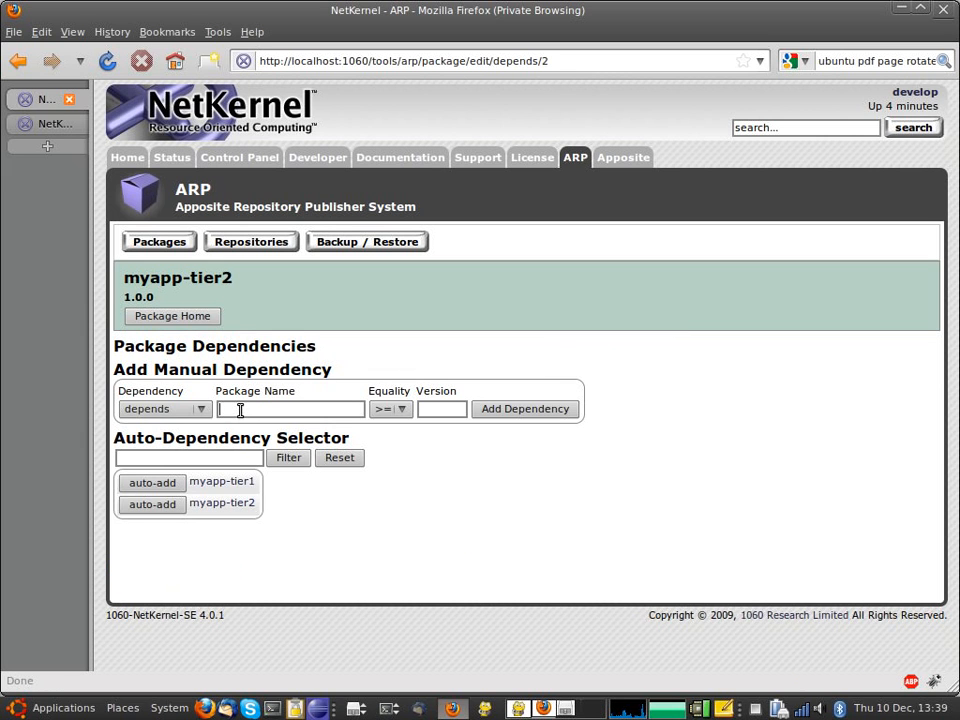
type("lang-groovy")
left_click(440, 408)
type("1.0.0")
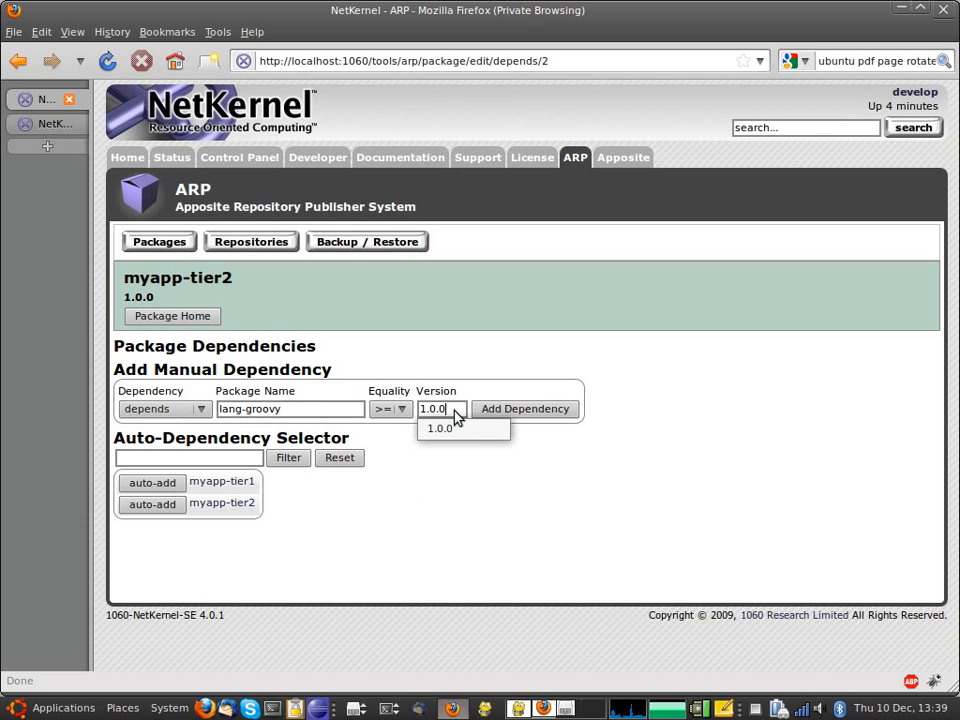
left_click(491, 411)
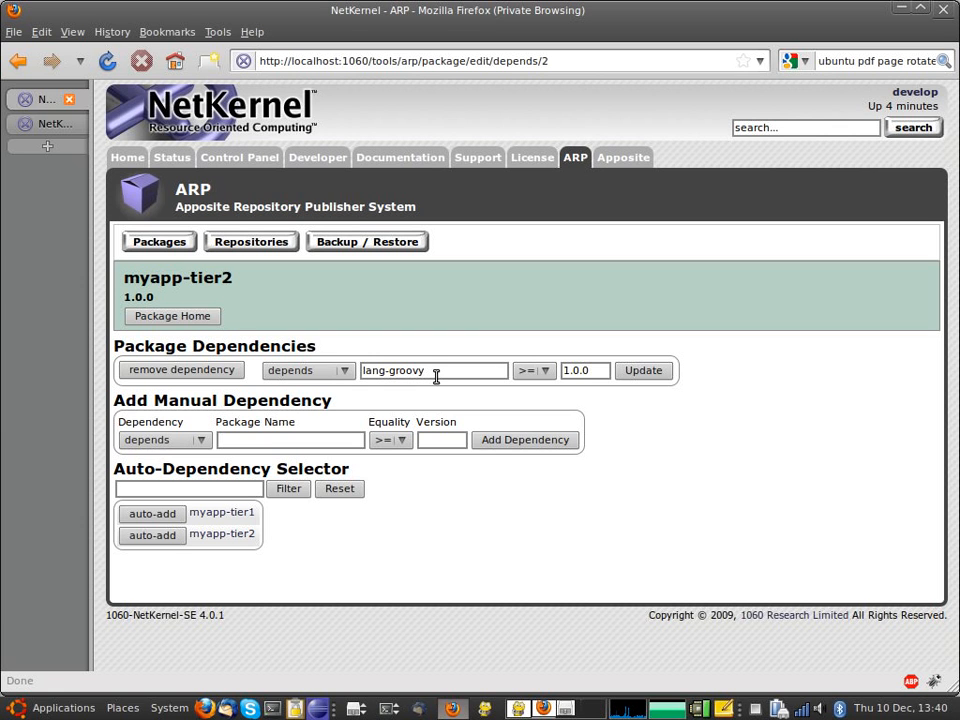
left_click(176, 314)
left_click(153, 249)
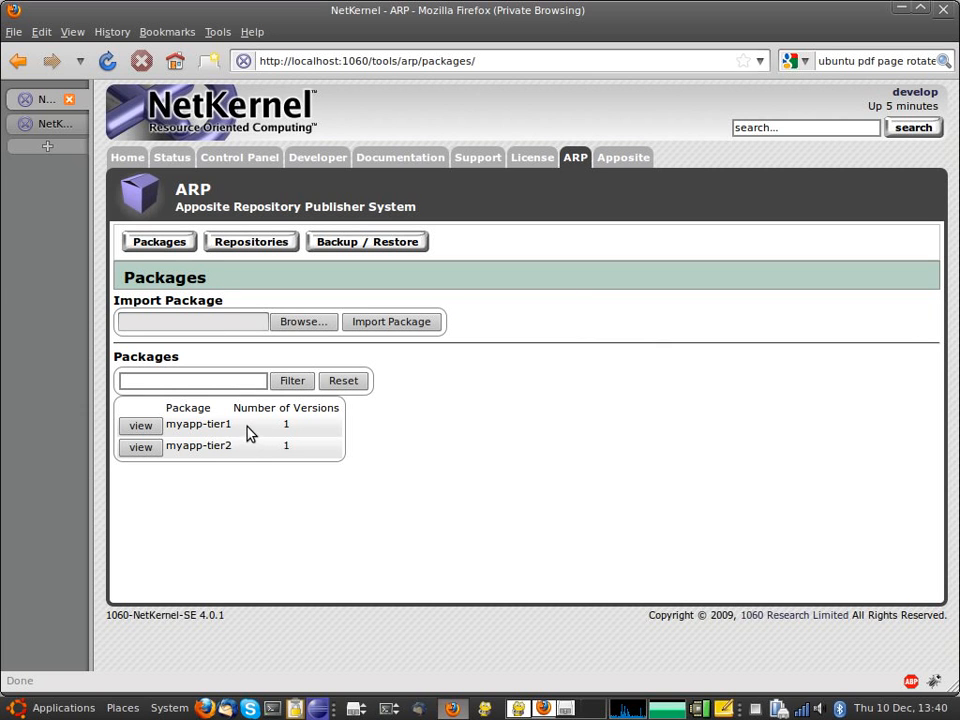
- Create a new repository named Demo, keeping the default description
left_click(239, 254)
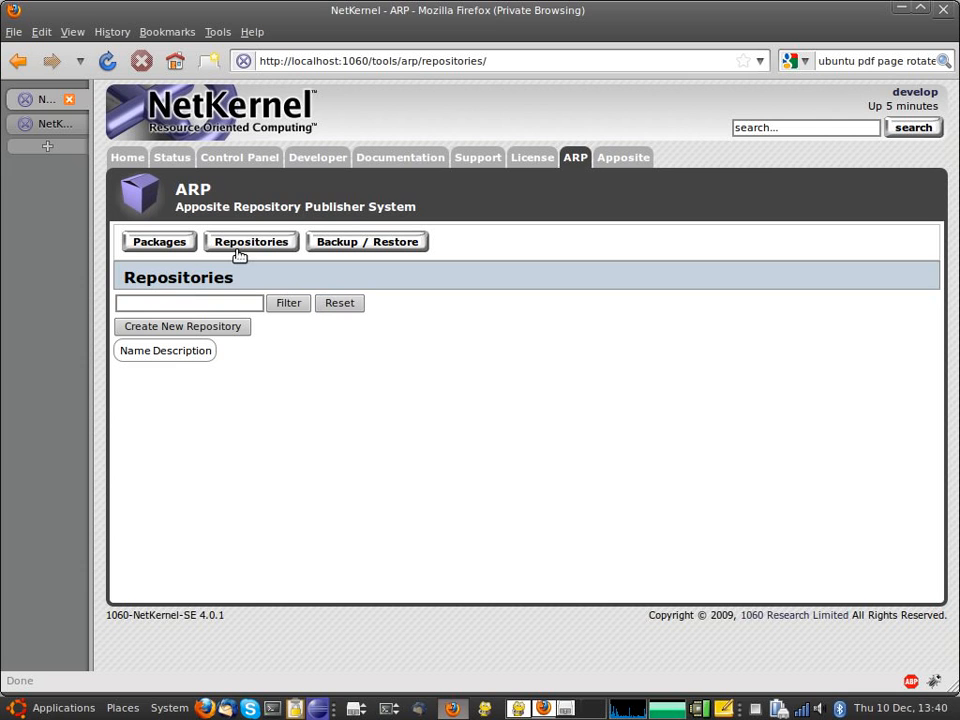
left_click(212, 336)
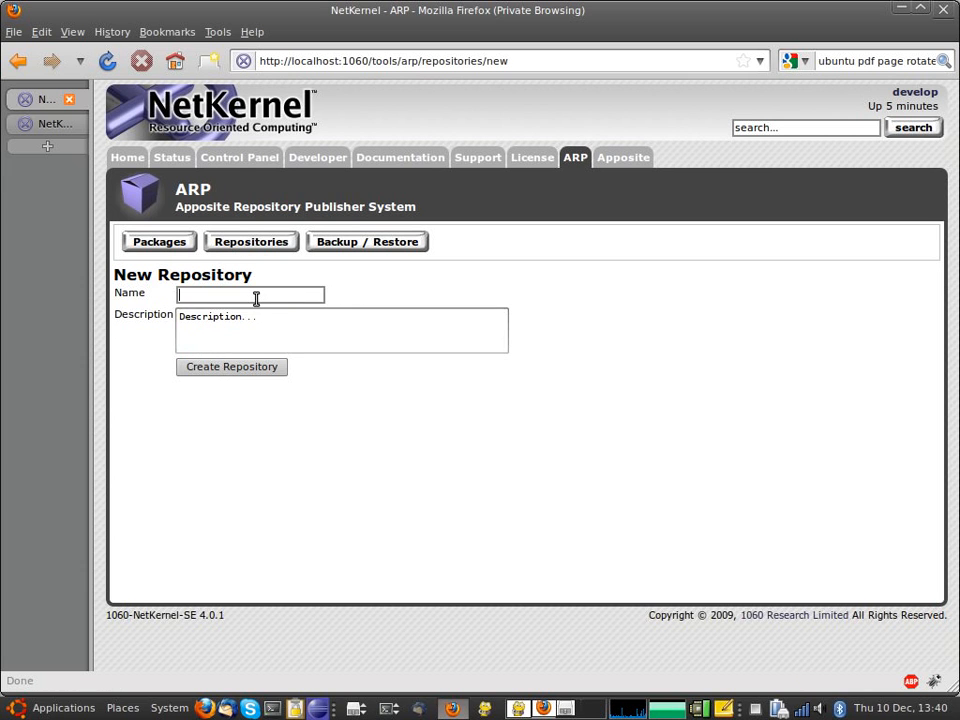
type("Demo")
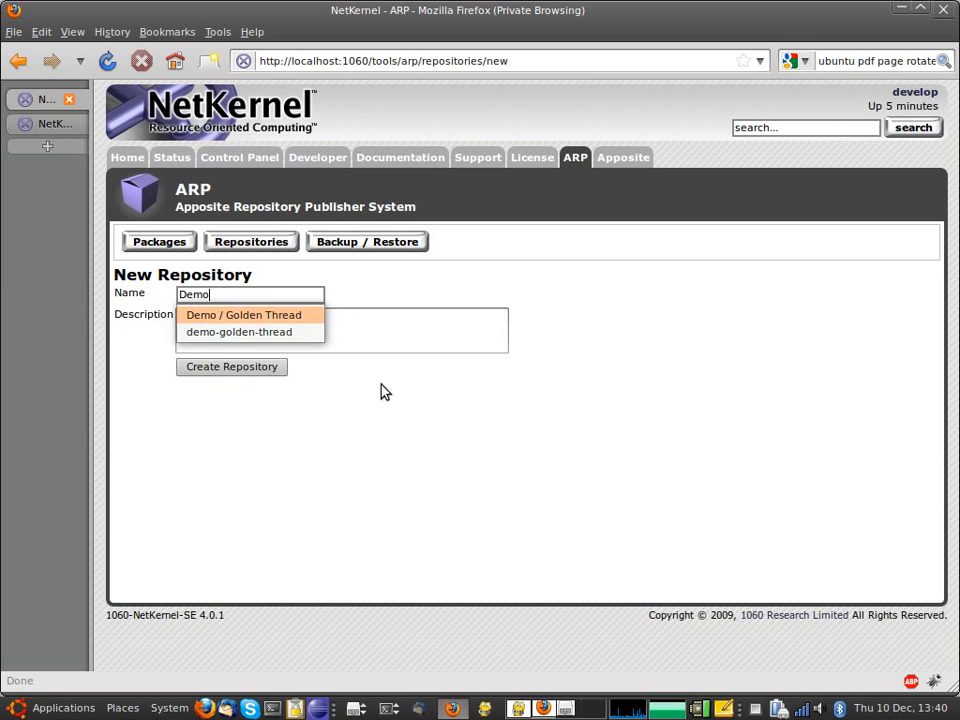
left_click(284, 390)
left_click(241, 352)
left_click(238, 369)
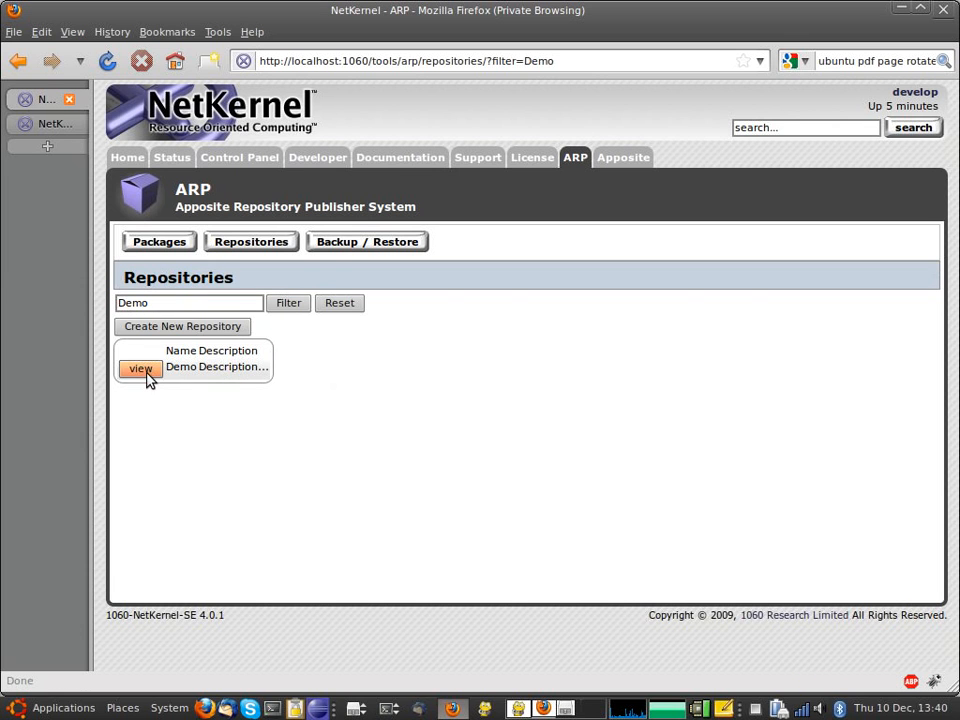
- Create version 1.0.0 of the Demo repository, leaving the variant blank and the default description
left_click(145, 372)
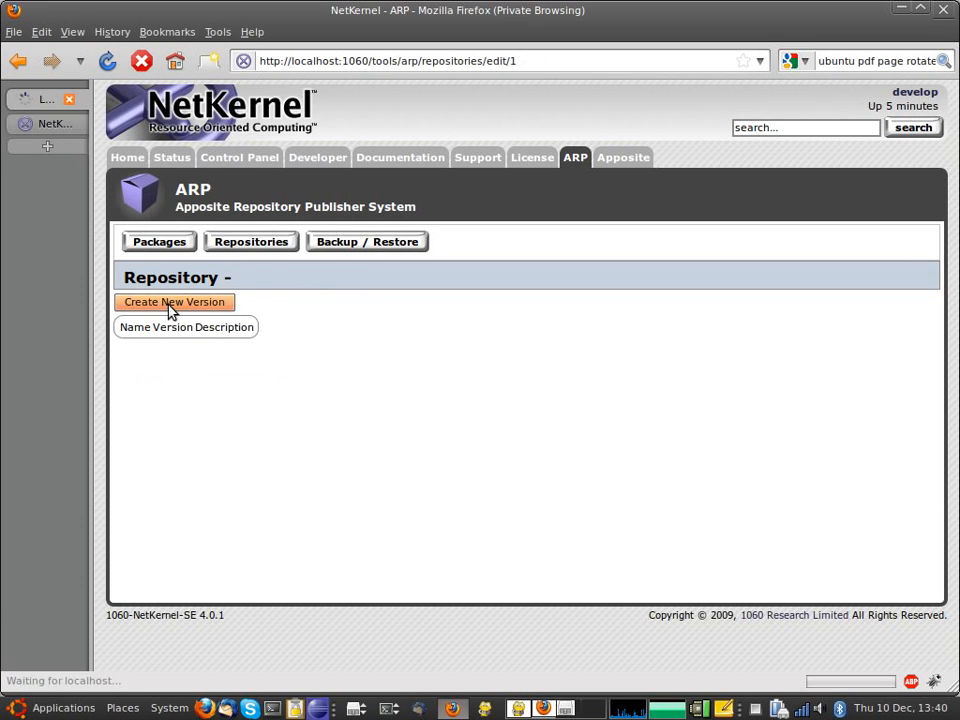
left_click(170, 303)
left_click(259, 292)
type("1.0.0")
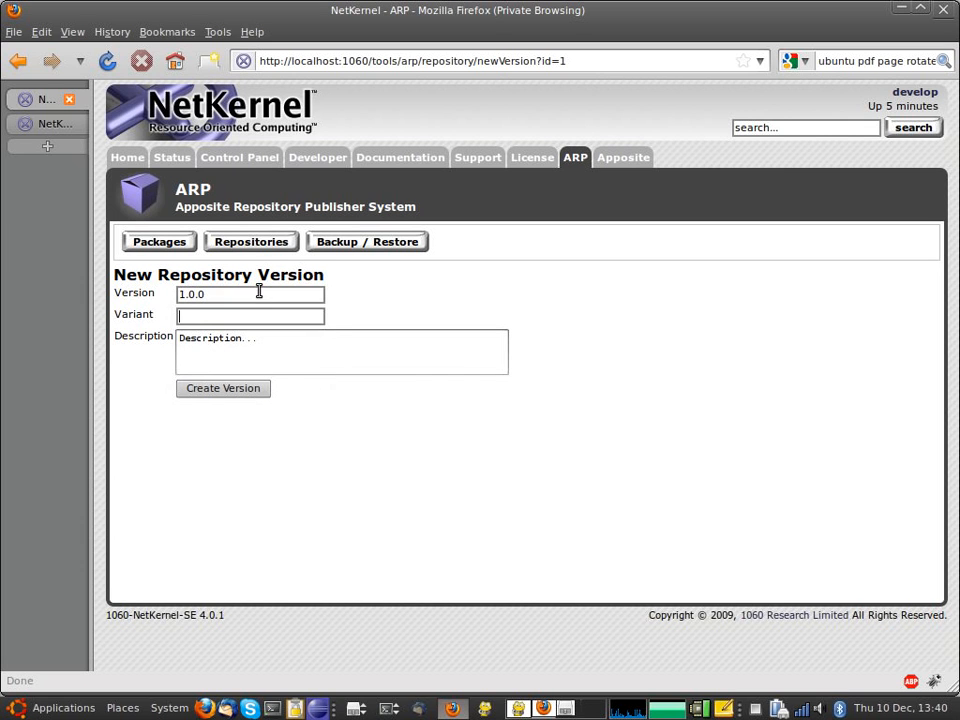
left_click(246, 395)
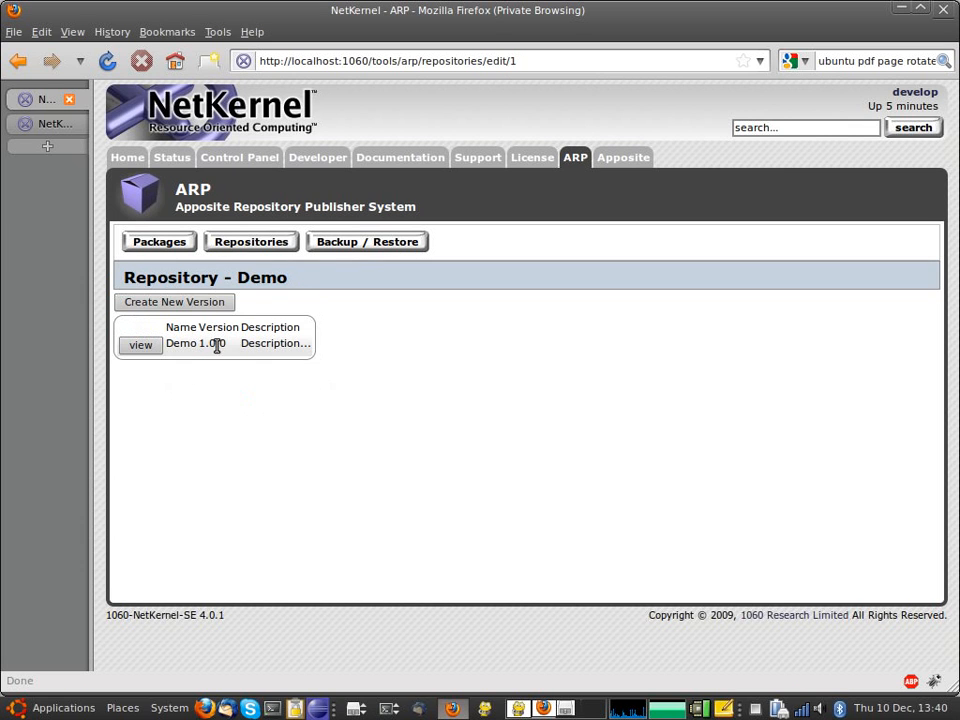
- Add myapp-tier1 1.0.0 and myapp-tier2 1.0.0 to the main package set of the Demo 1.0.0 base distribution
left_click(147, 350)
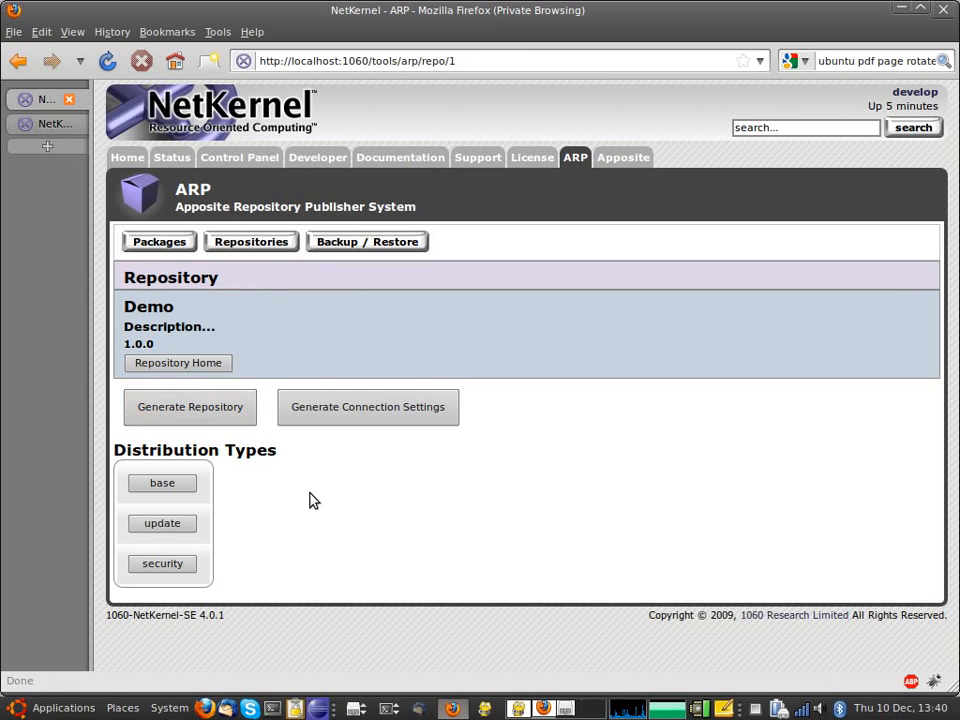
left_click(162, 488)
left_click(163, 503)
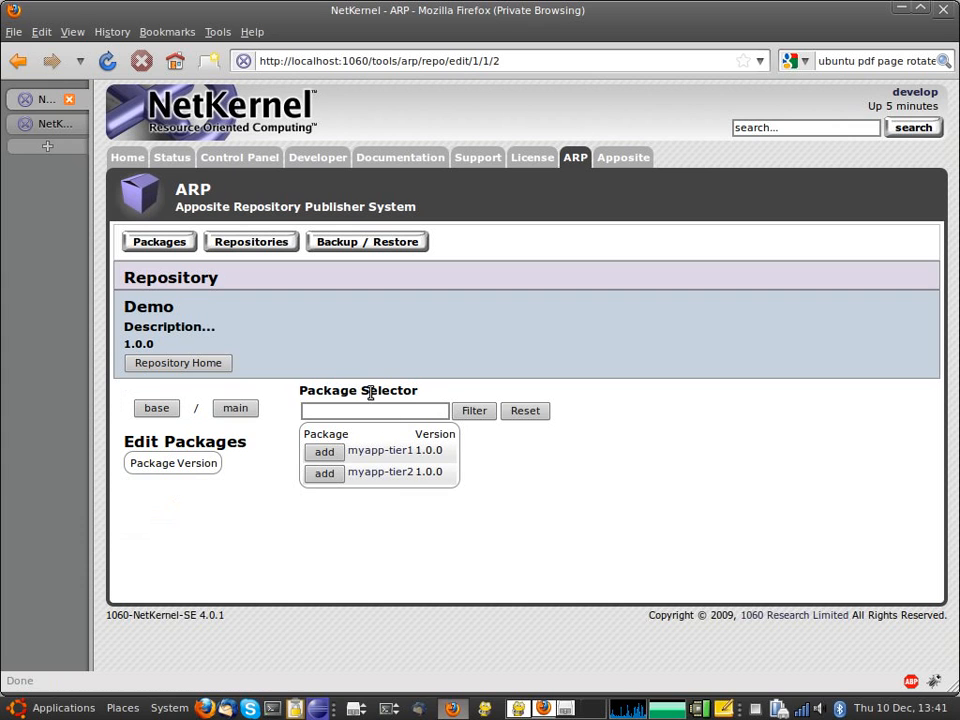
left_click(326, 453)
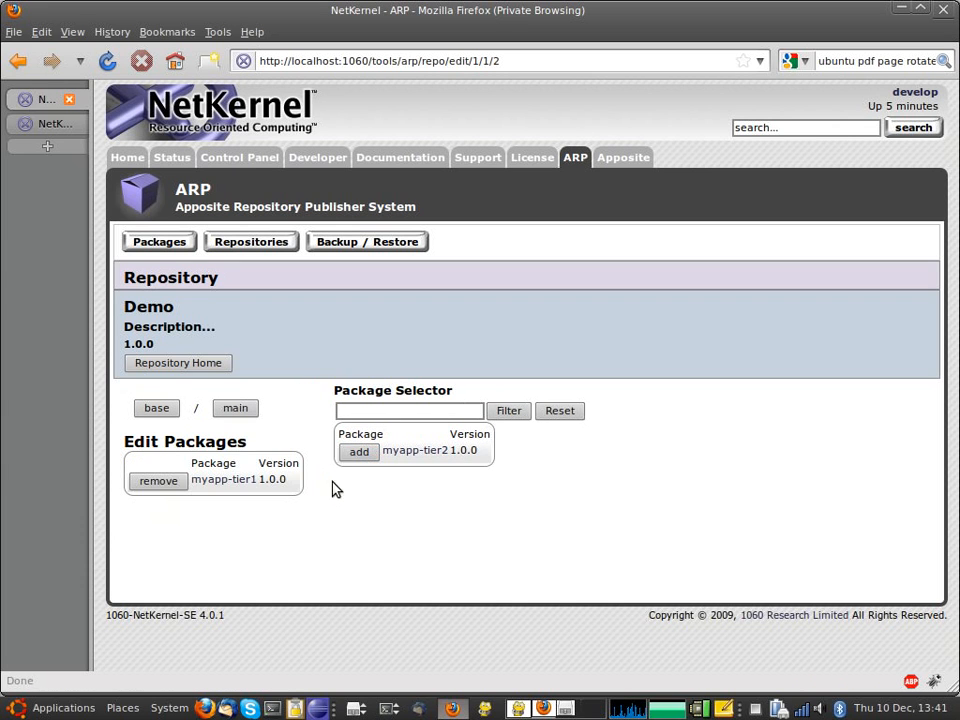
left_click(353, 456)
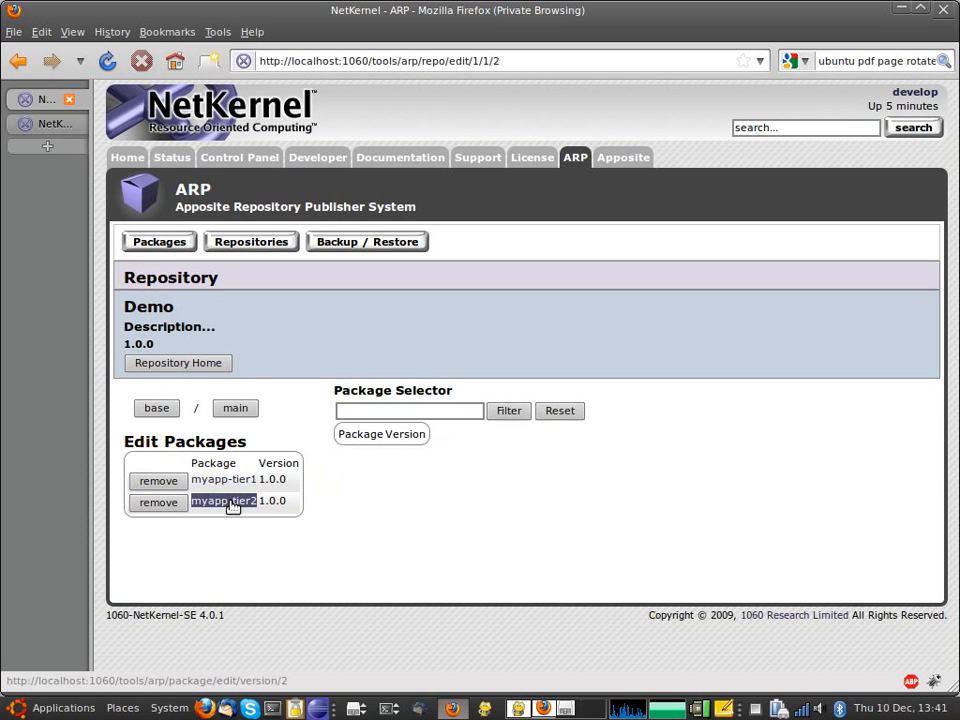
- Add a package set named main-test to the base distribution of Demo 1.0.0
left_click(155, 416)
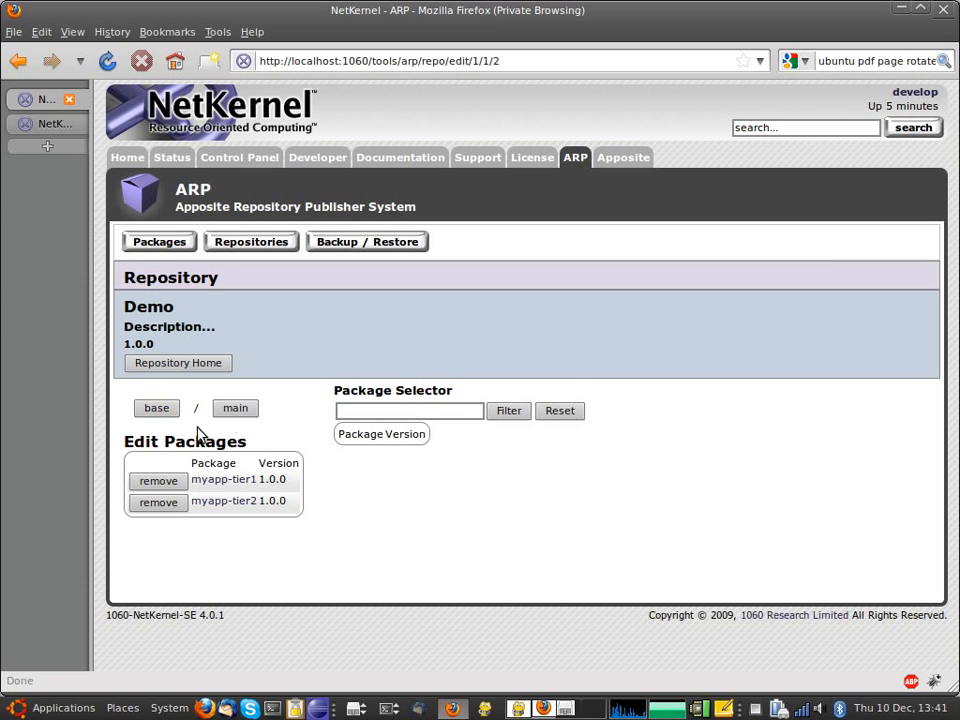
left_click(238, 410)
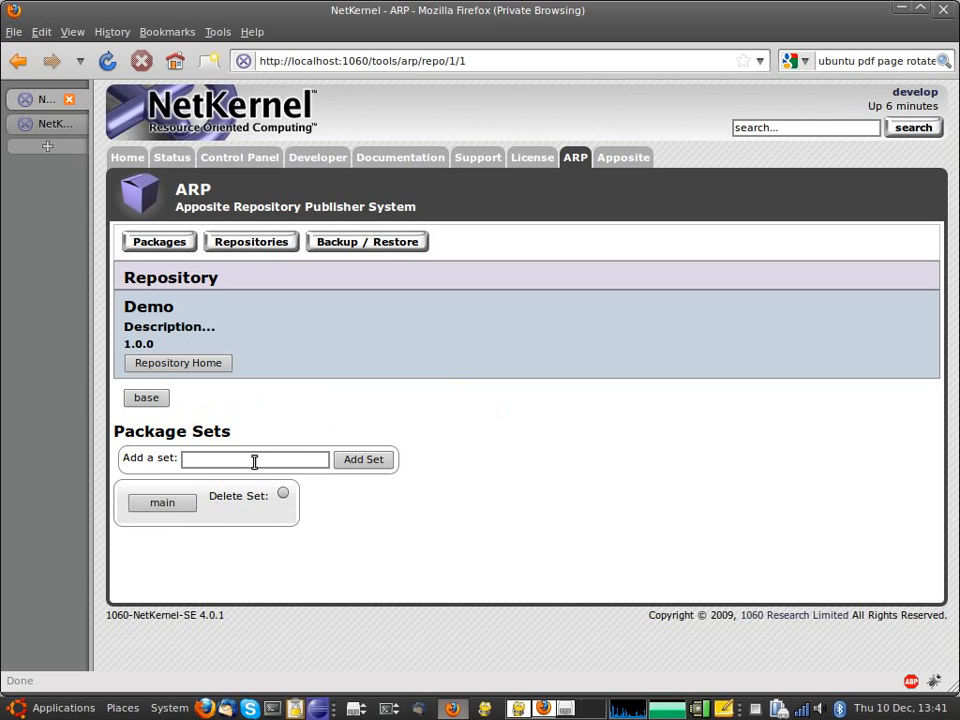
type("main-test")
left_click(366, 462)
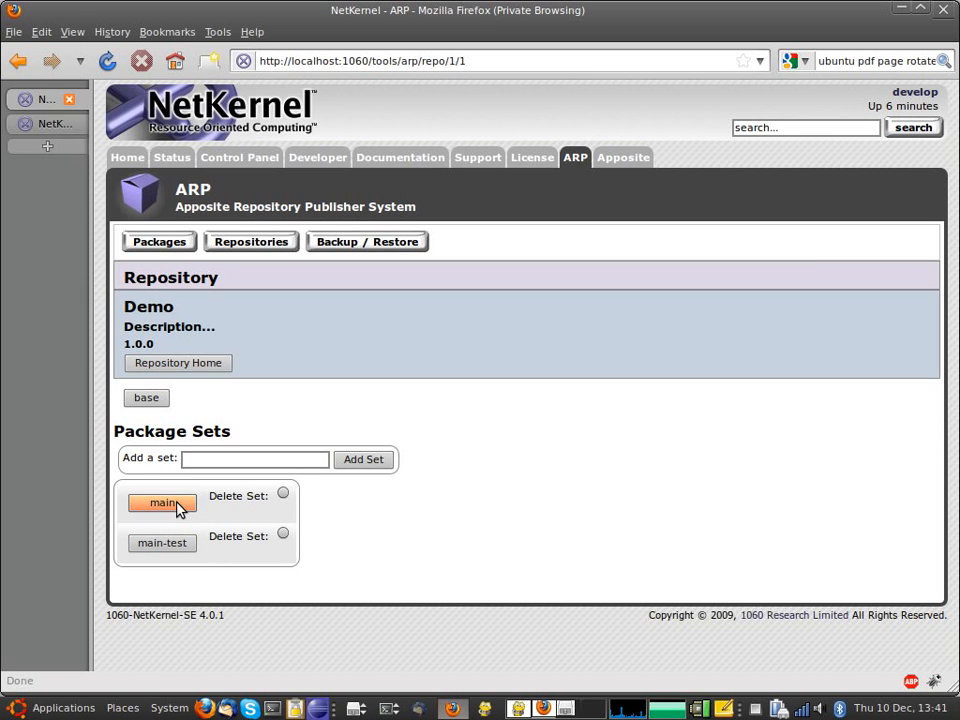
- Start generating the Demo 1.0.0 repository and choose demo-keystore.jks from the Desktop as the keystore to upload
left_click(151, 400)
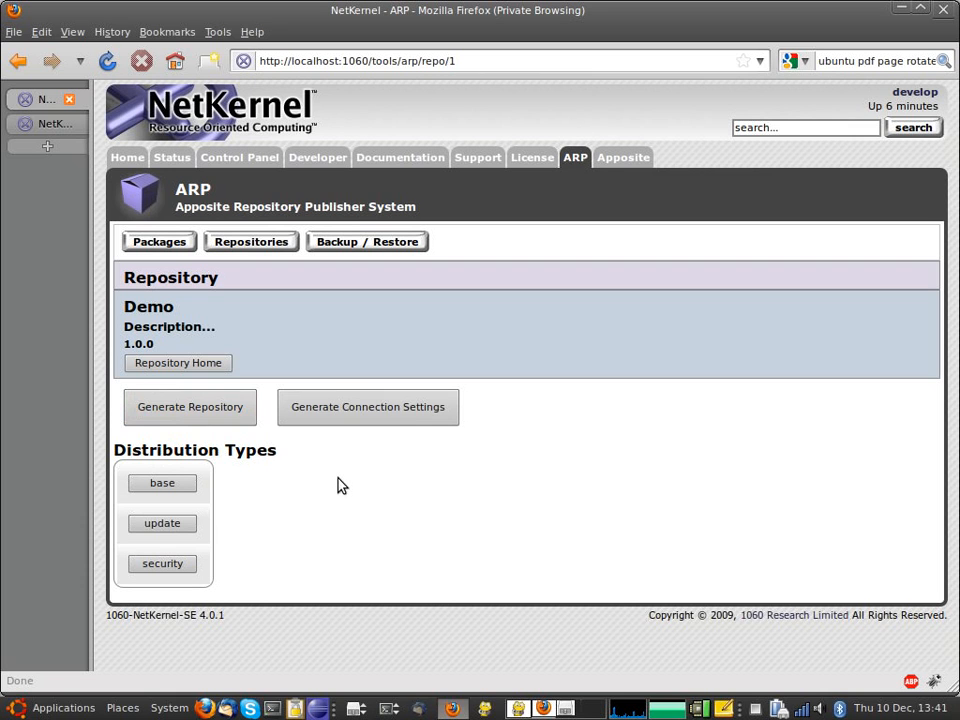
left_click(197, 410)
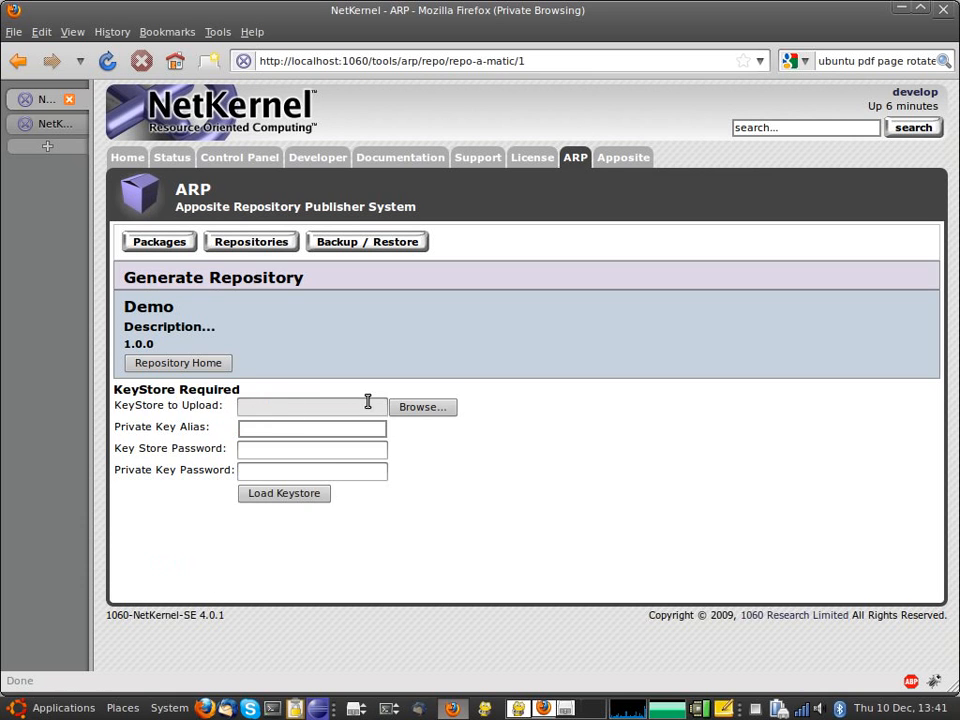
left_click(437, 410)
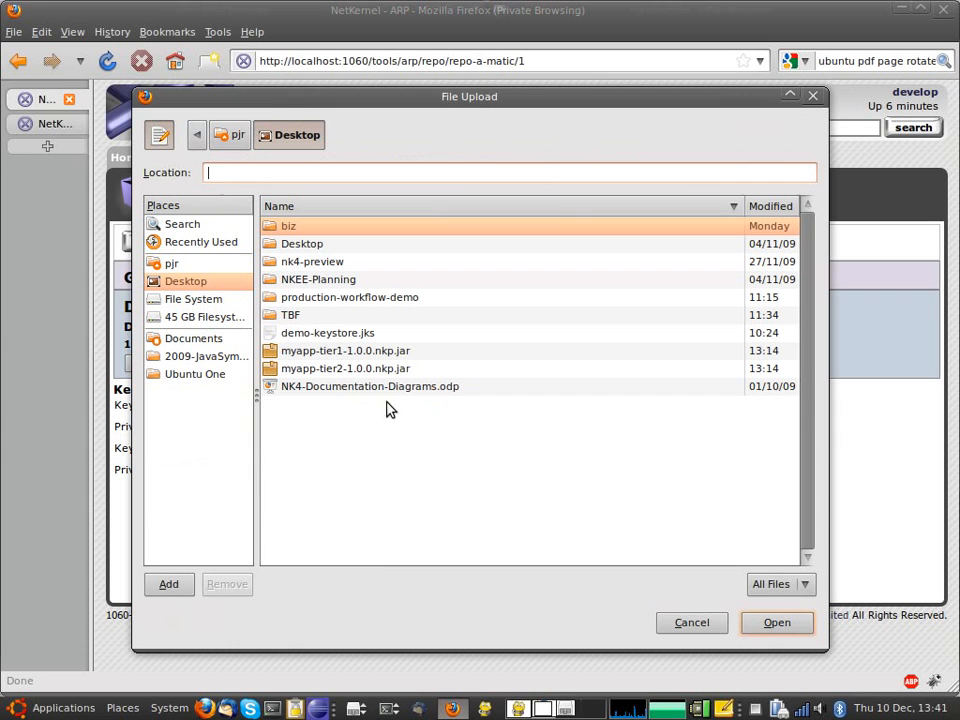
left_click(327, 333)
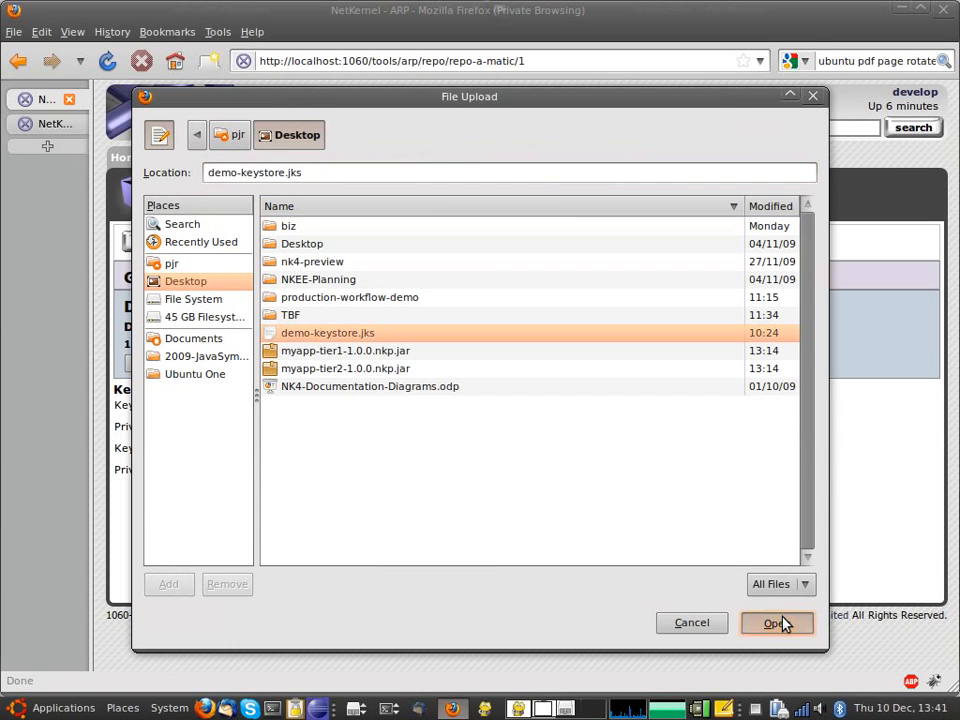
left_click(780, 623)
- Set the private key alias to demo, enter the key store and private key passwords, and load the keystore to build the repository
left_click(295, 426)
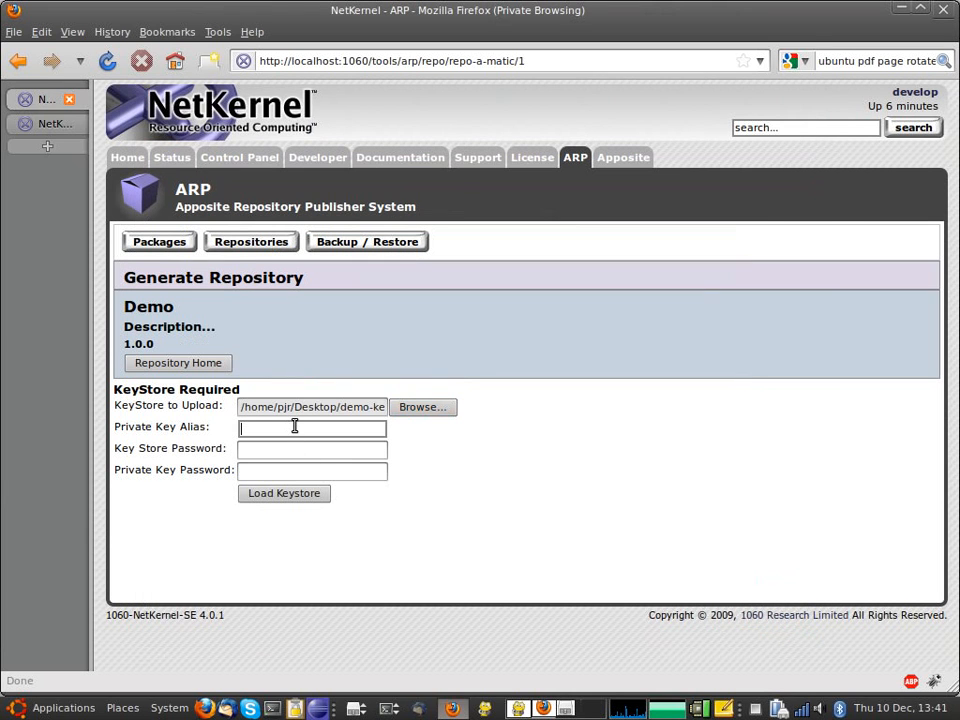
type("demo")
key("Tab")
type("*******")
key("Tab")
type("*******")
left_click(283, 496)
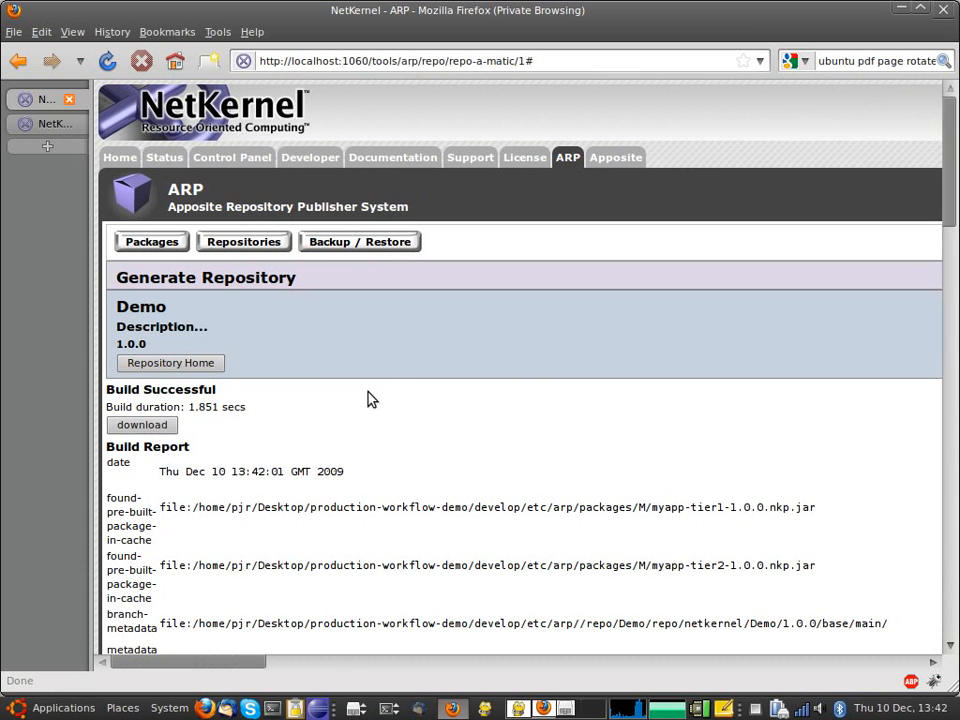
- Download the built repository and save it as apposite-repo-Demo-1.0.0.zip
scroll(369, 399, "down", 2)
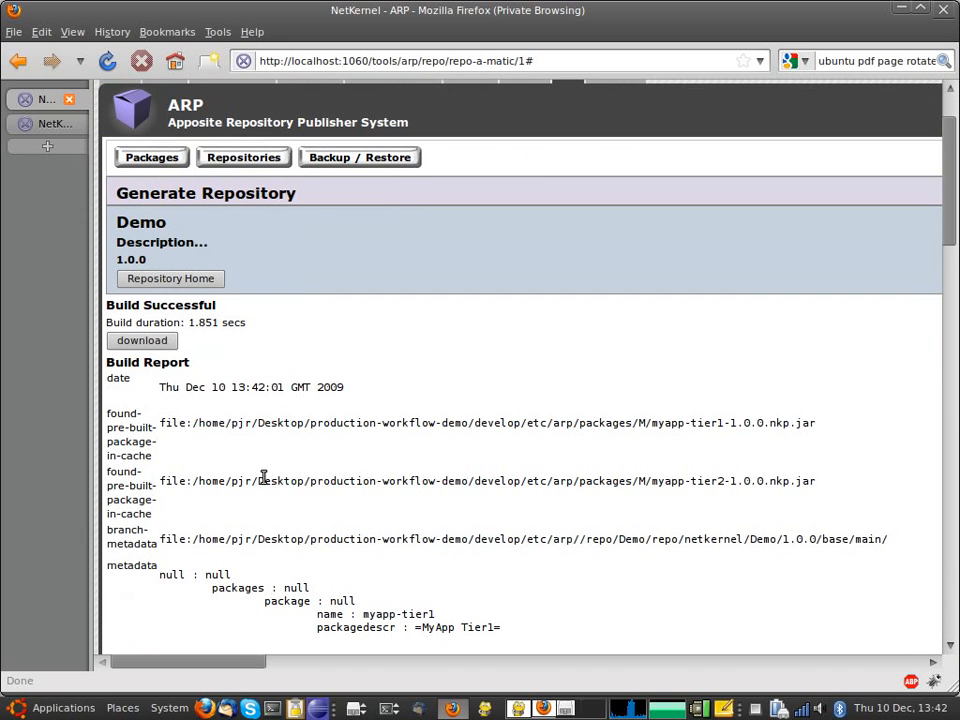
left_click(145, 342)
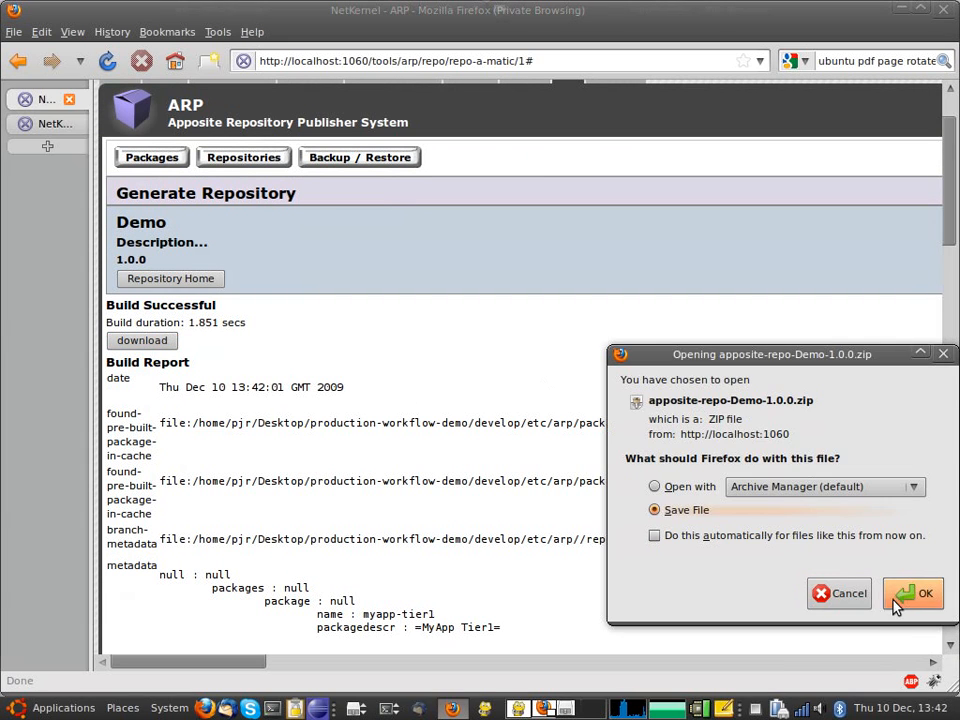
left_click(902, 600)
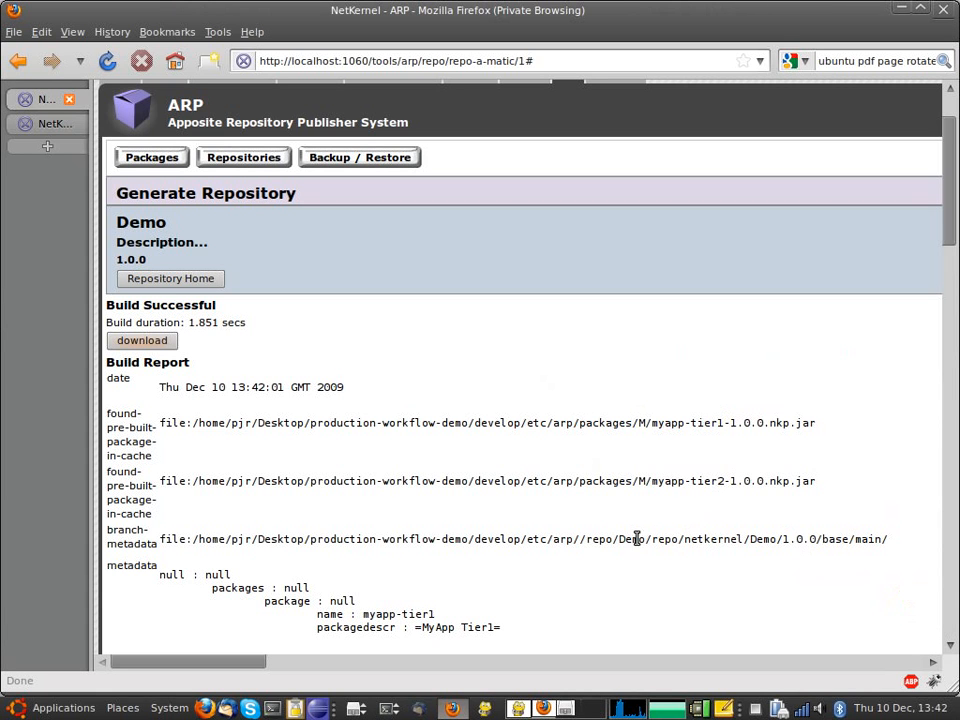
- Switch to the desktop, check inside apposite-repo-Demo-1.0.0.zip, and extract the archive there
key("alt+Tab")
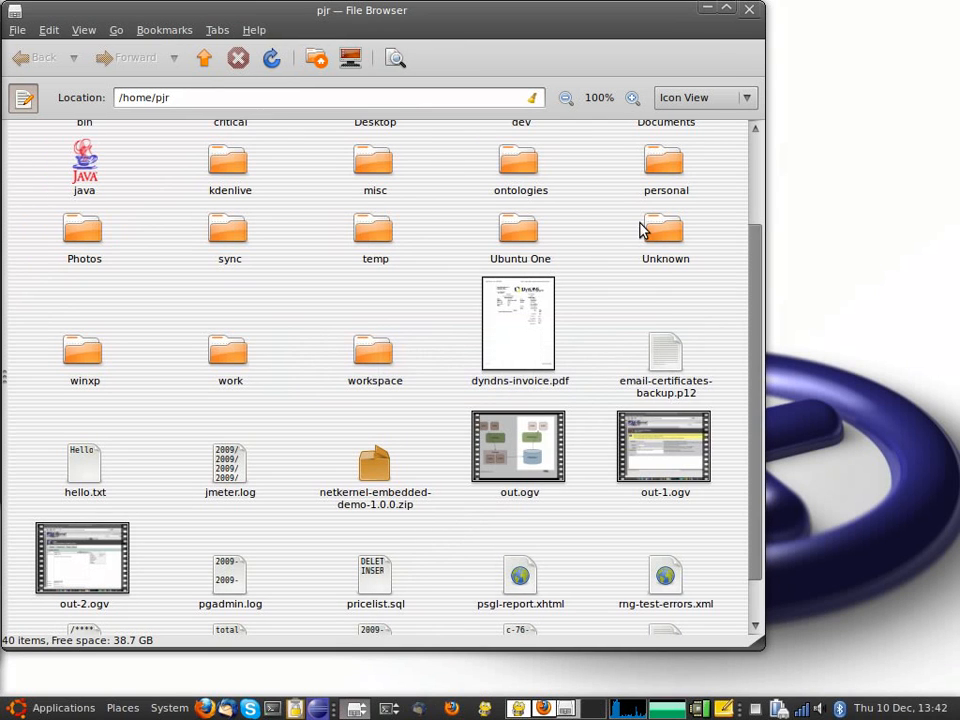
left_click(750, 11)
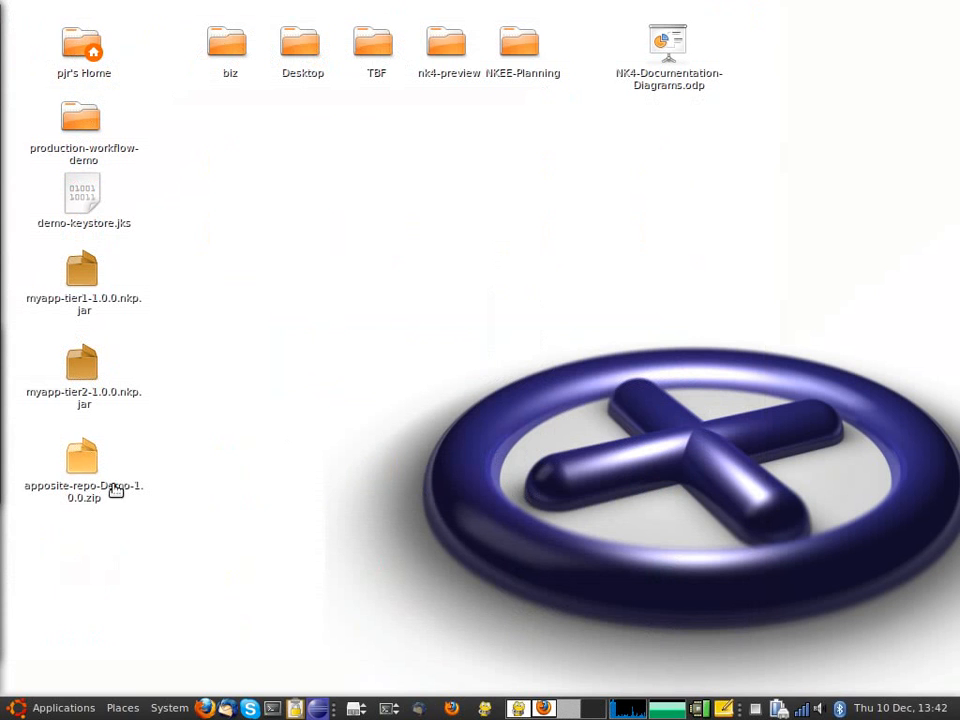
double_click(76, 462)
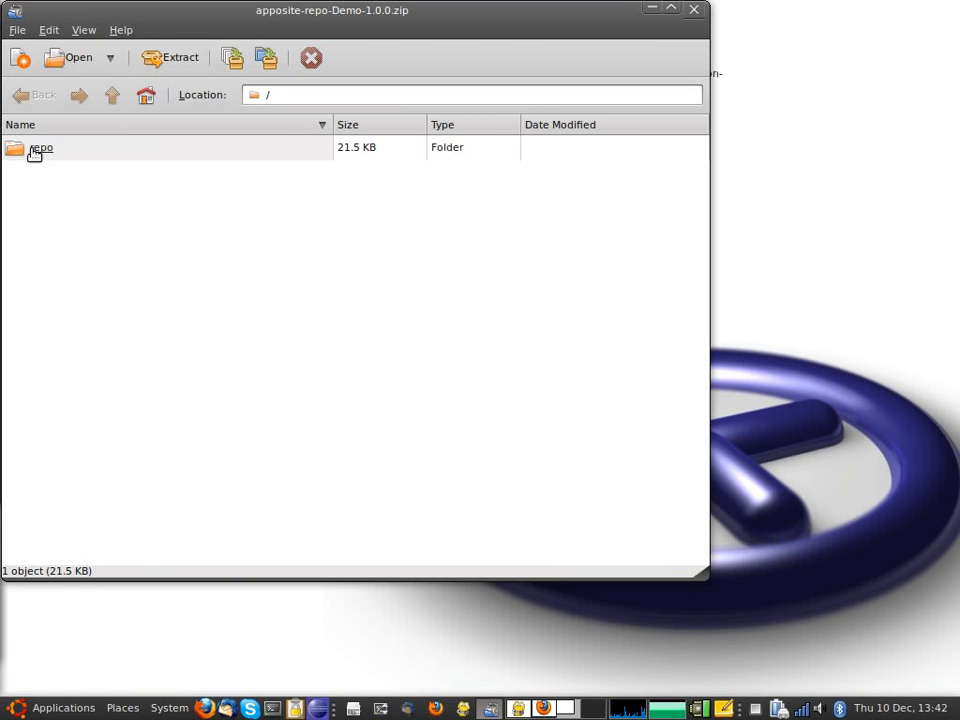
left_click(694, 9)
right_click(84, 459)
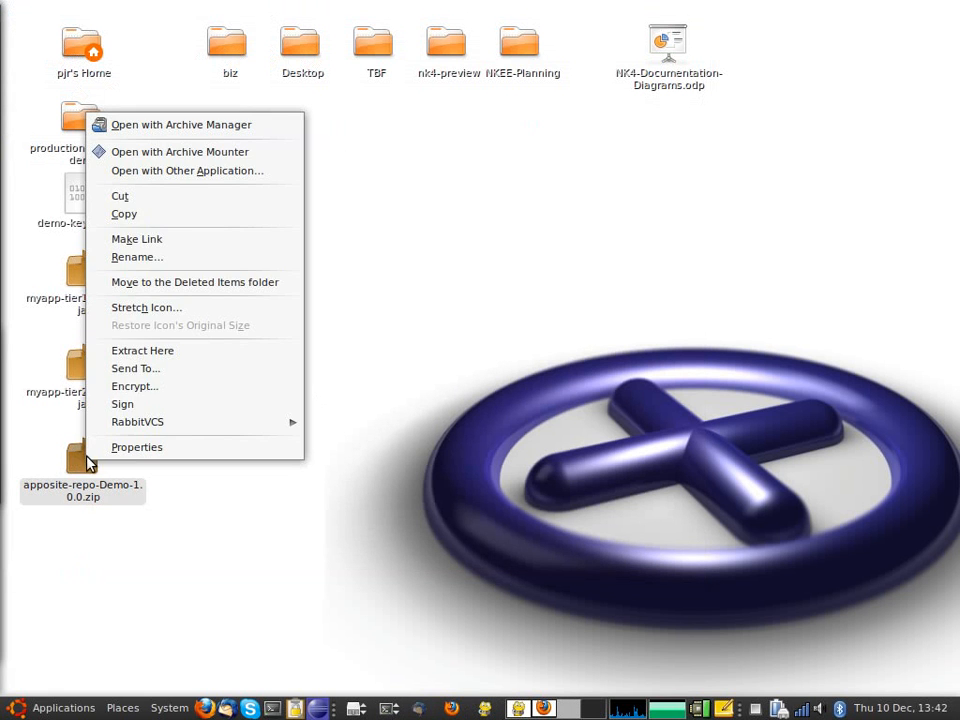
left_click(140, 350)
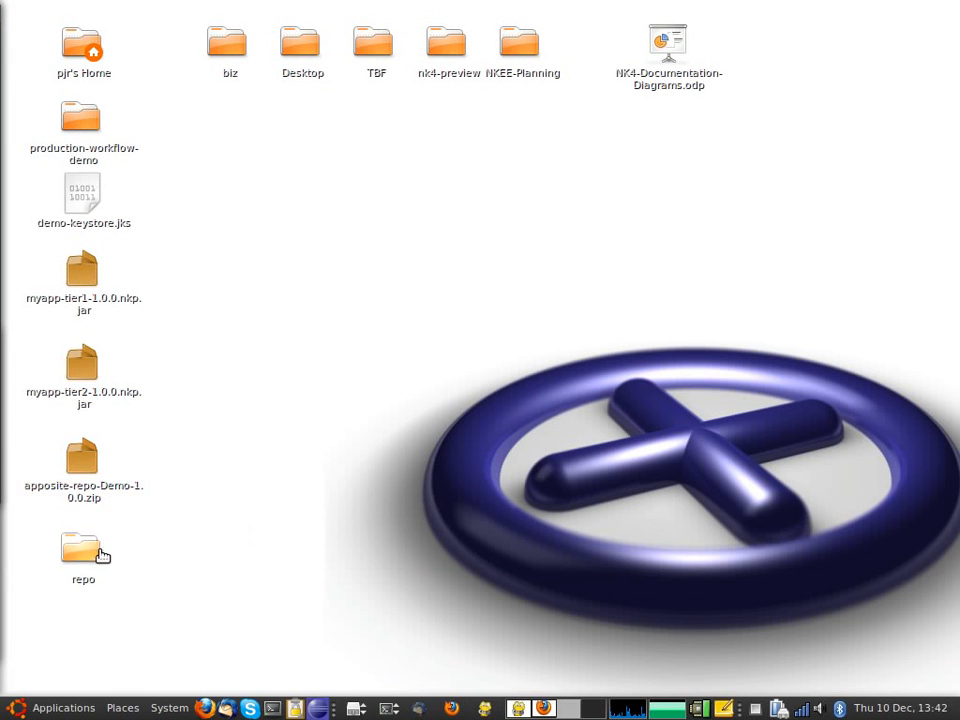
- Browse the extracted repo folder down to packages/M to examine the package files
double_click(76, 552)
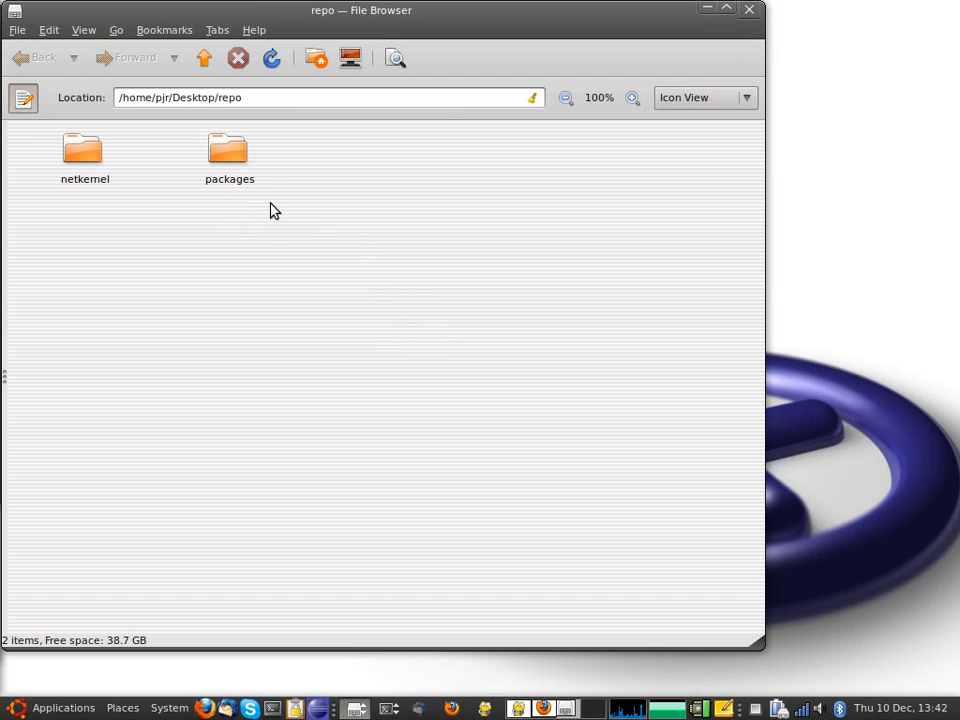
double_click(229, 163)
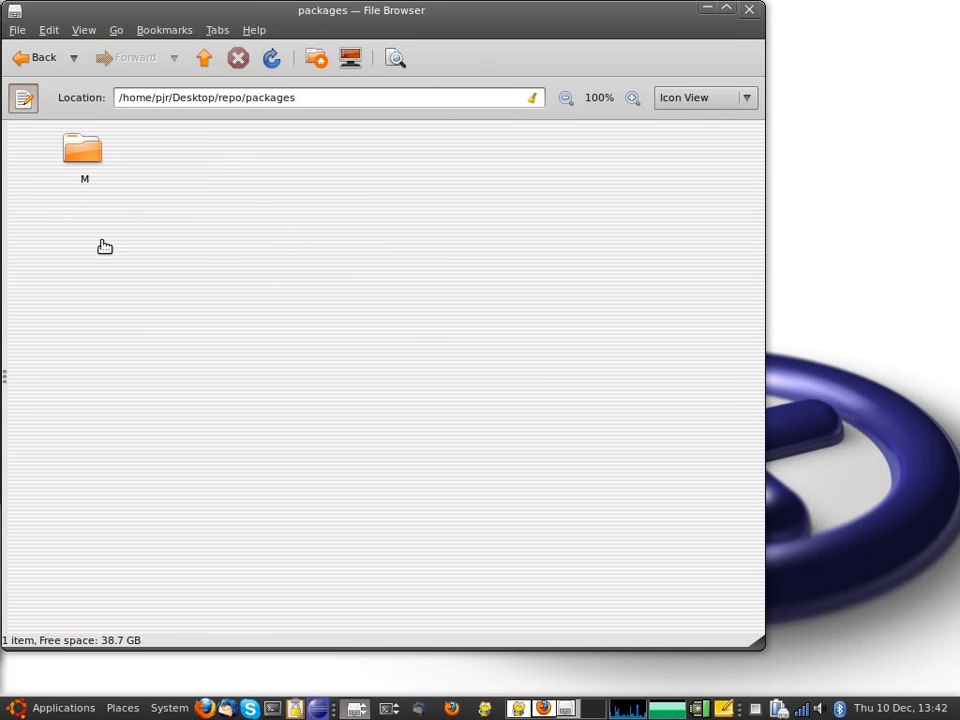
double_click(80, 155)
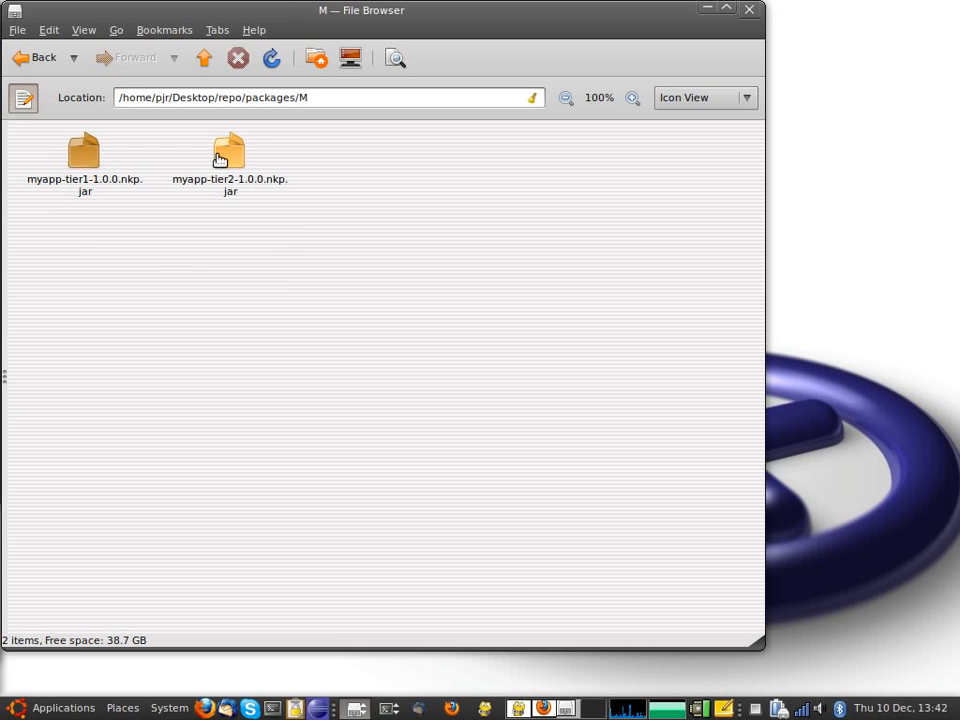
- Browse the extracted repo folder down to netkernel/Demo/1.0.0 to examine its distribution folders and hash files, and close the file browser
left_click(200, 60)
left_click(202, 58)
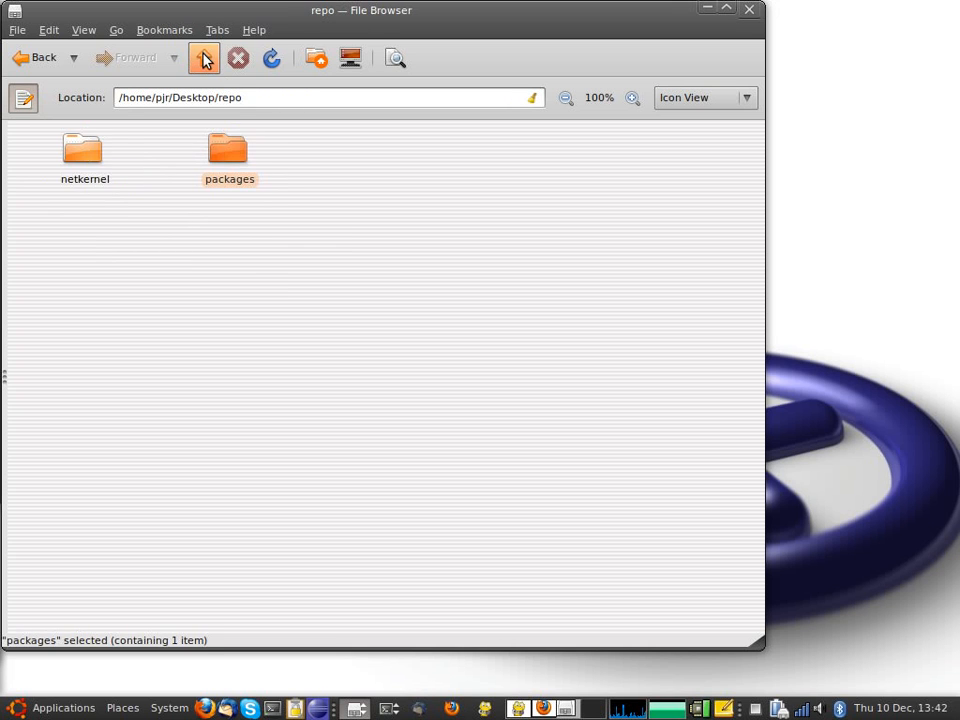
double_click(77, 147)
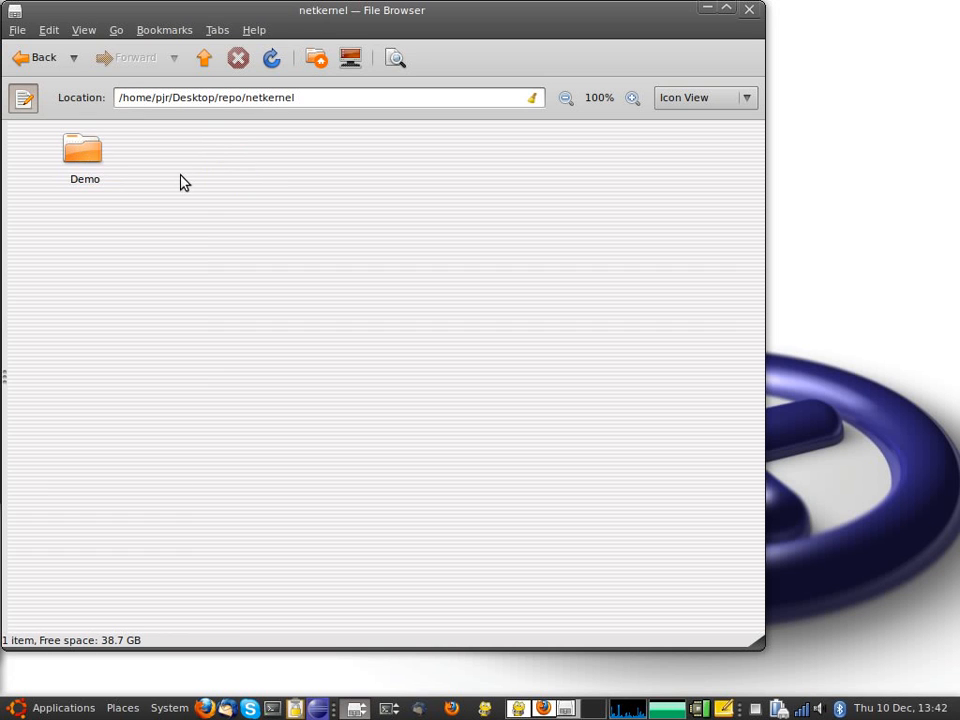
left_click(86, 155)
double_click(86, 155)
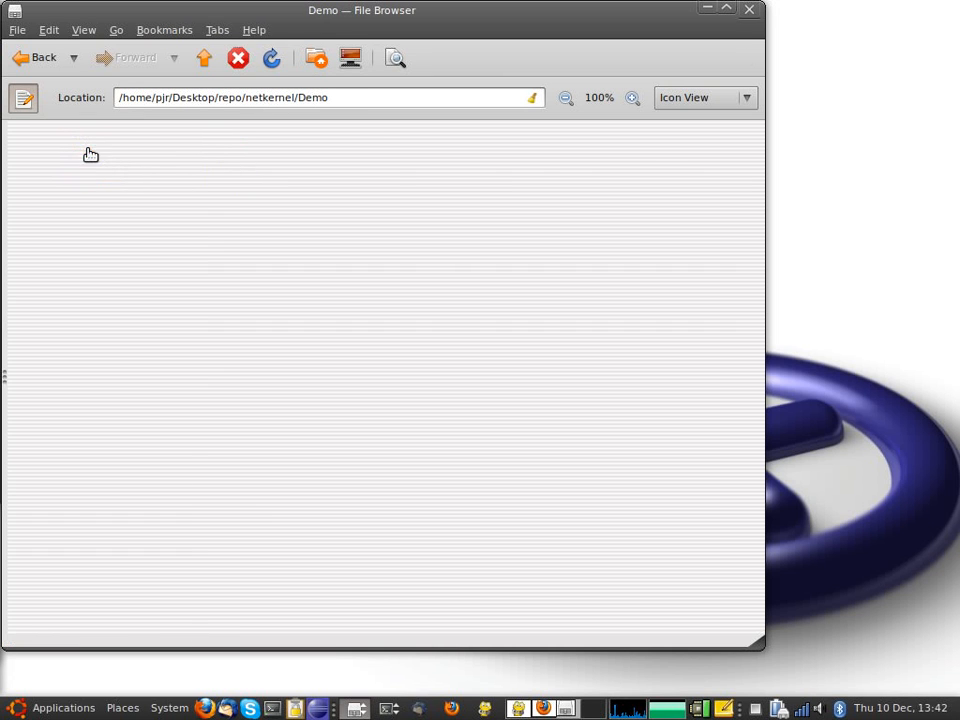
double_click(90, 158)
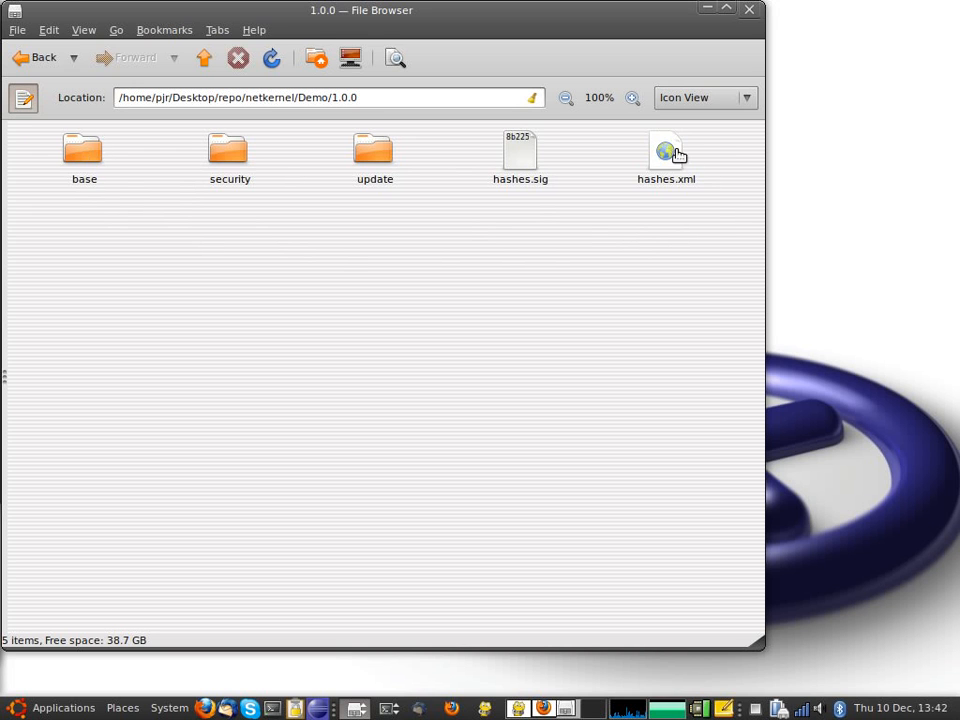
left_click(205, 60)
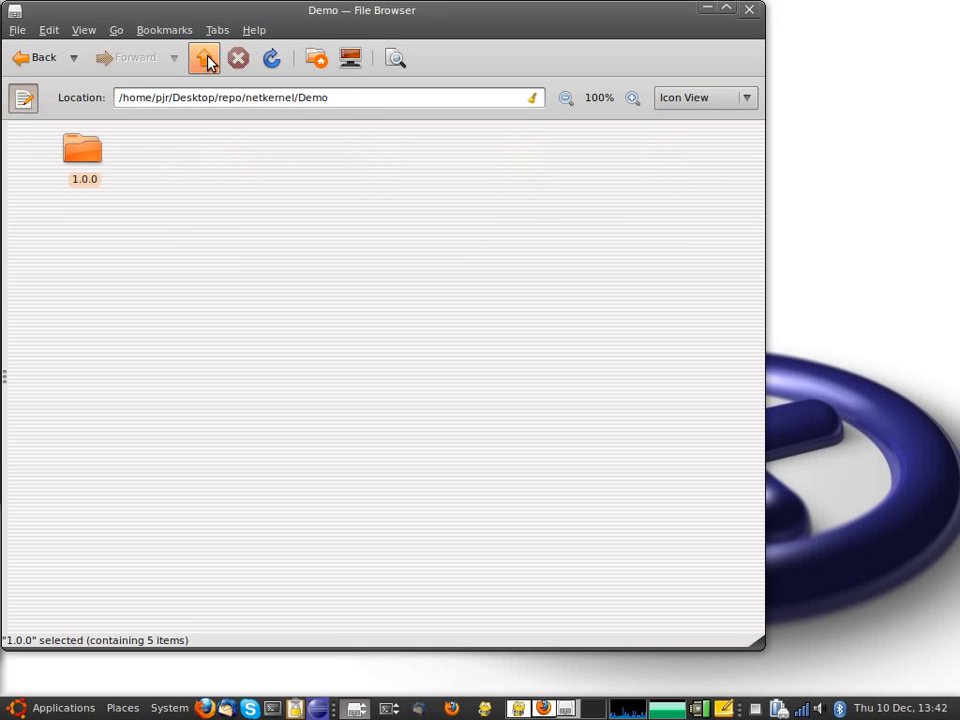
left_click(205, 60)
left_click(205, 60)
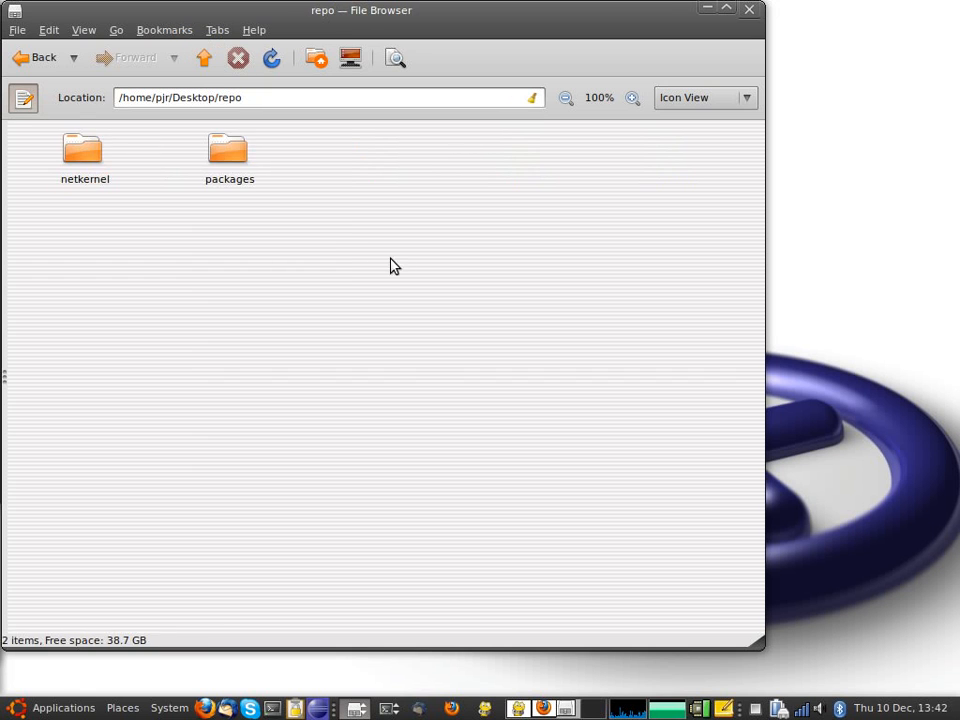
left_click(749, 9)
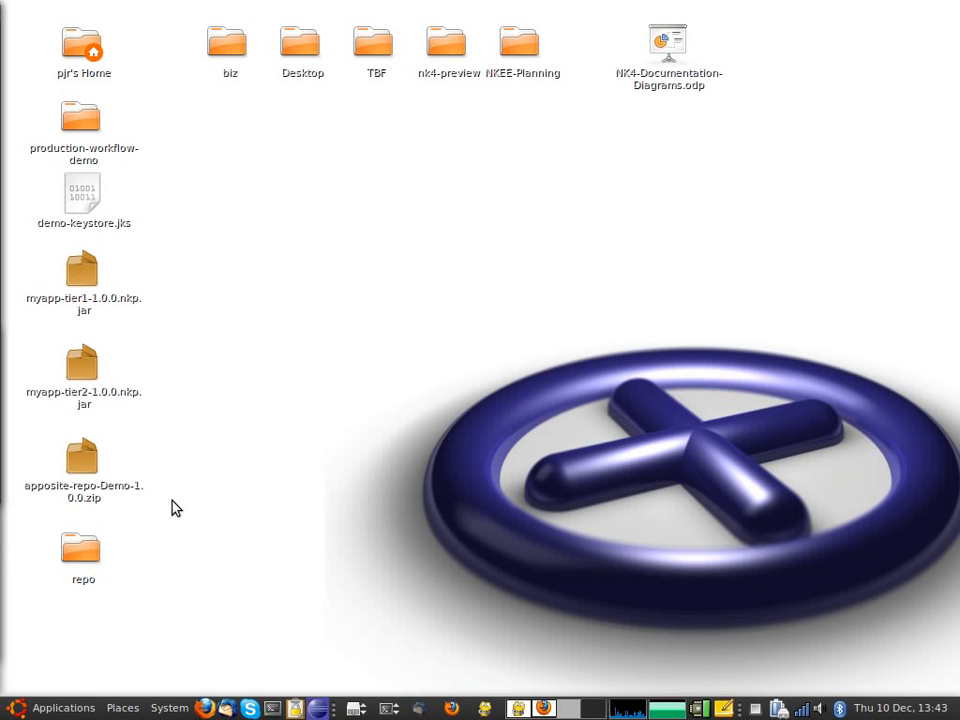
left_click(80, 558)
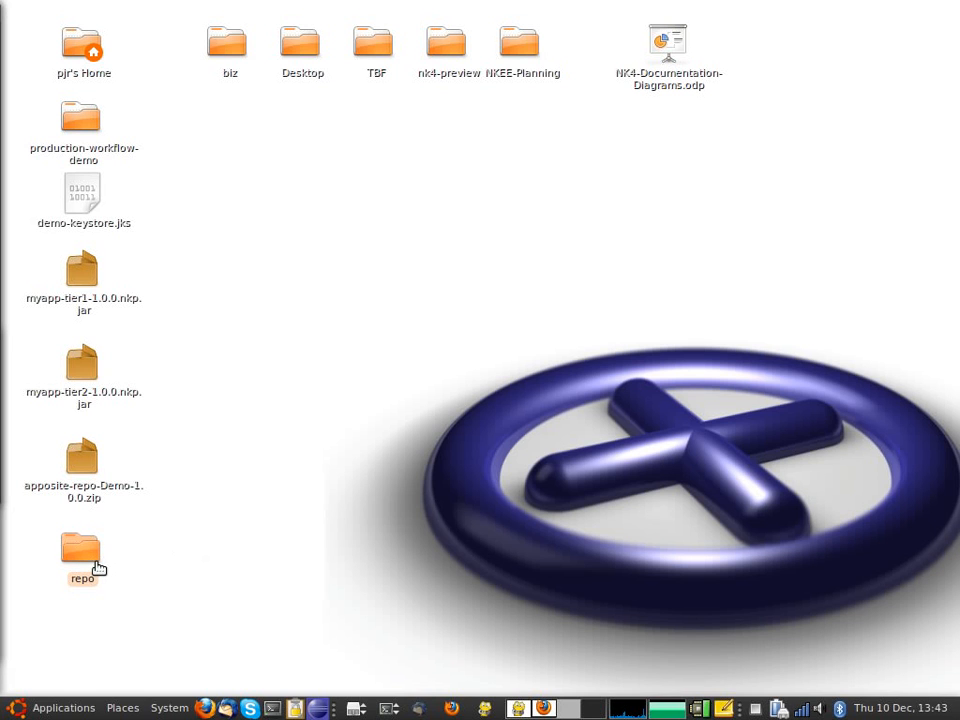
left_click(176, 563)
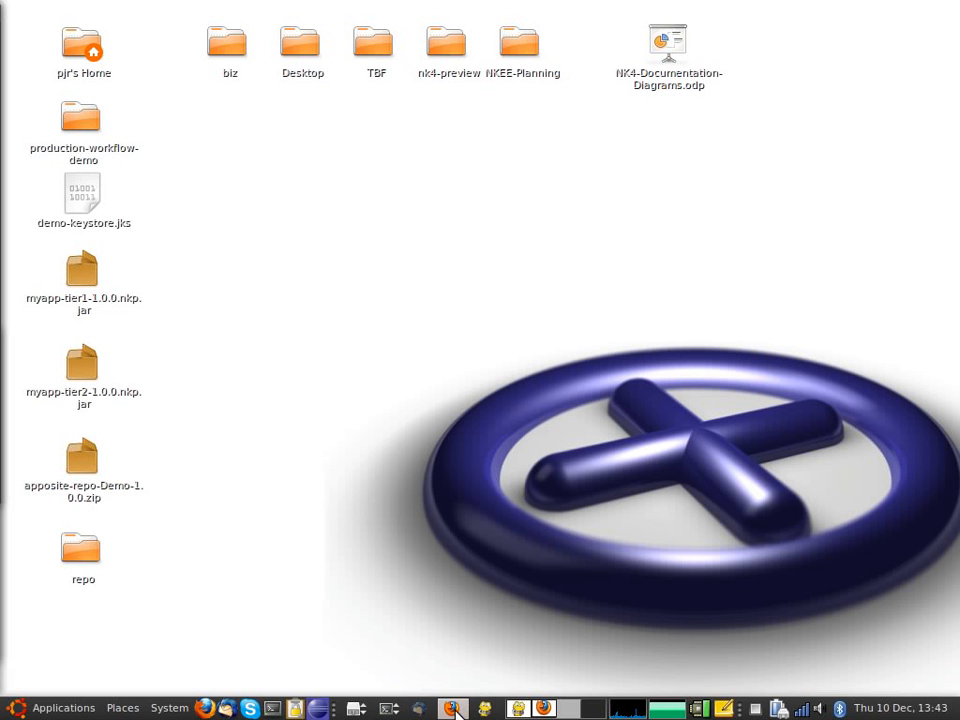
- Switch back to Firefox and open the connection settings generator for version 1.0.0 of the Demo repository
left_click(521, 708)
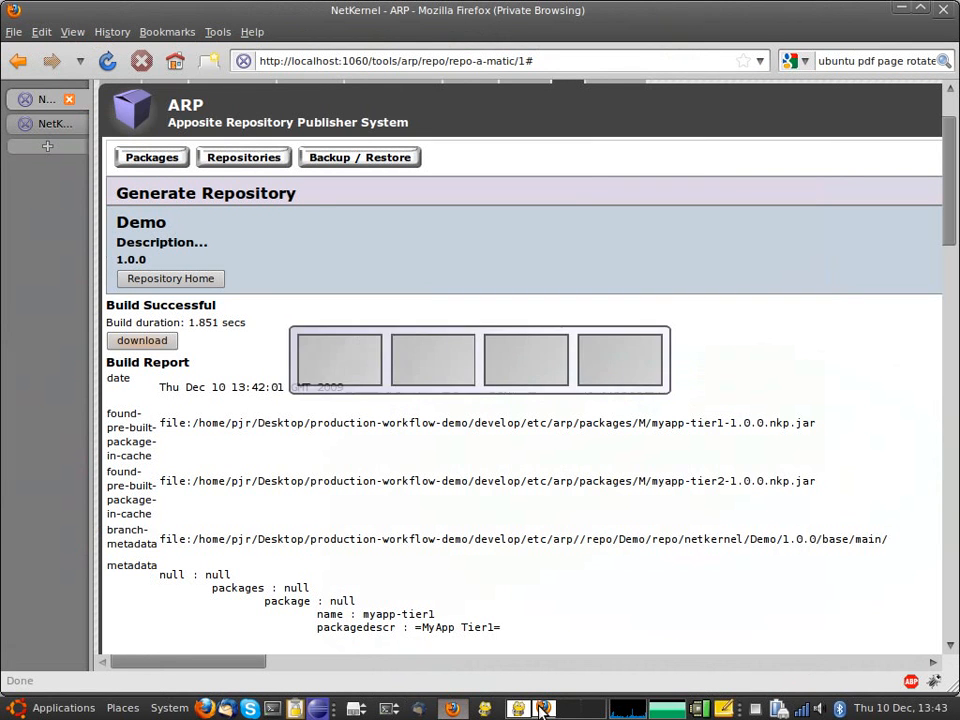
left_click(210, 160)
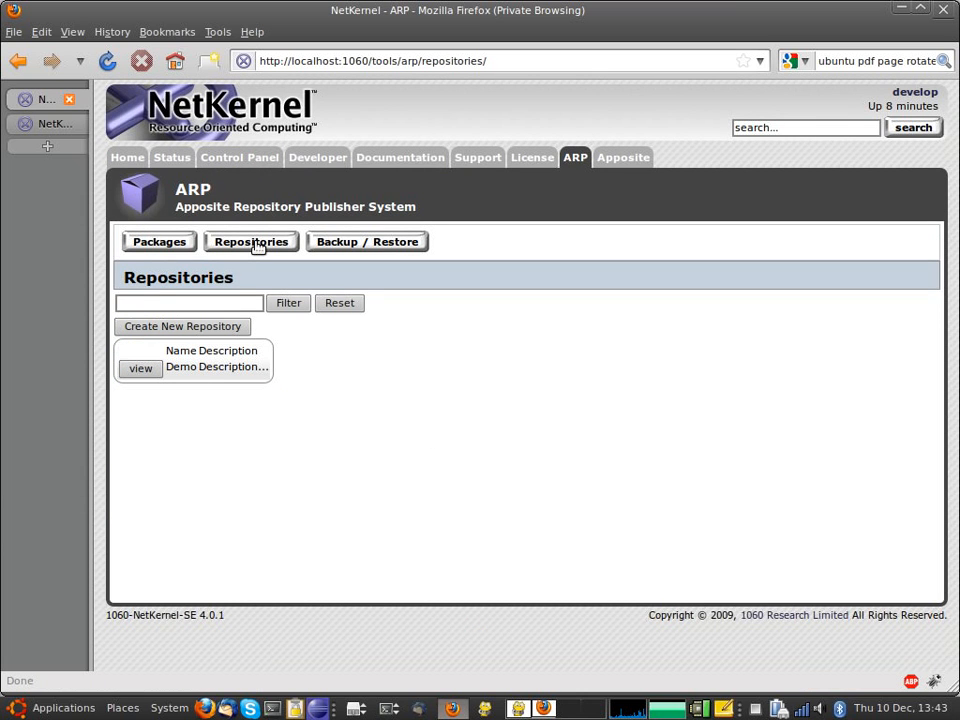
left_click(146, 369)
left_click(142, 346)
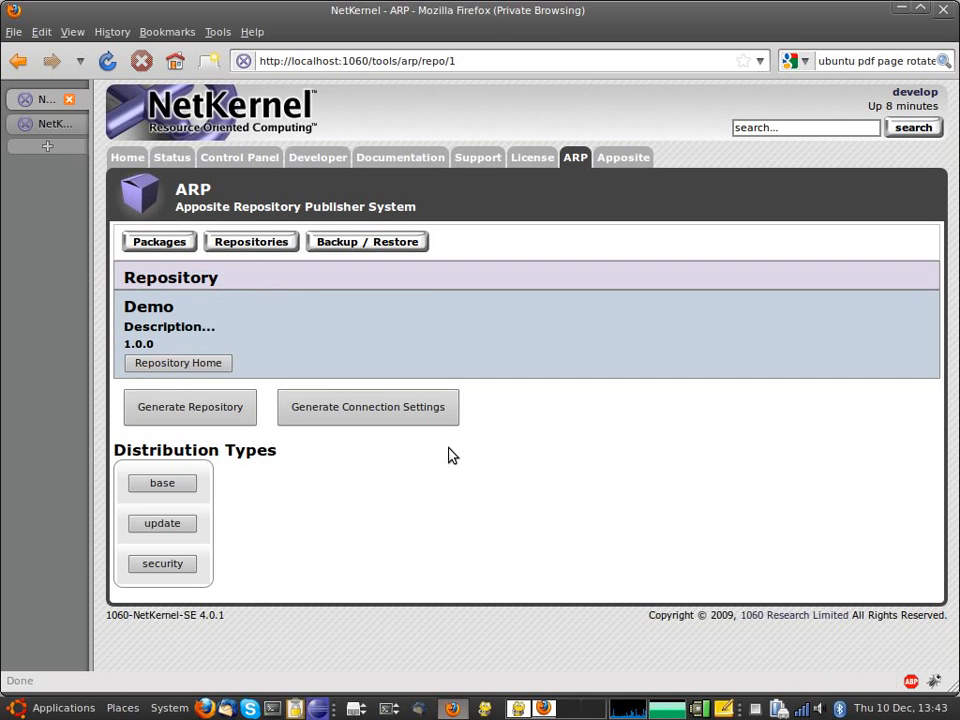
left_click(364, 415)
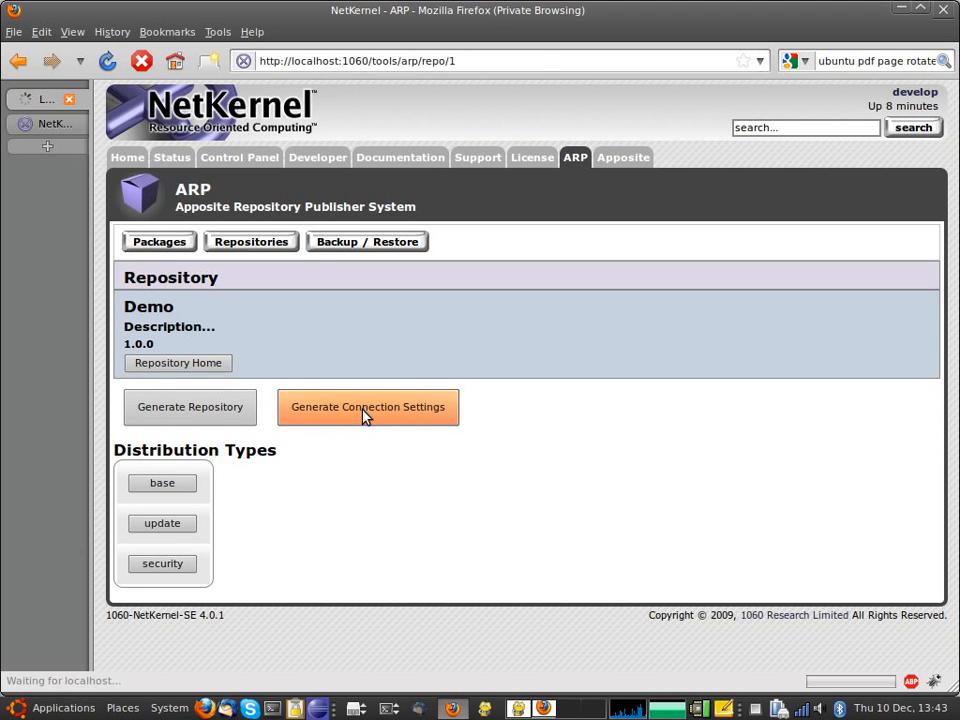
- Choose demo-keystore.jks from the Desktop as the keystore to upload, set the private key alias to demo, and enter the key store password
left_click(422, 416)
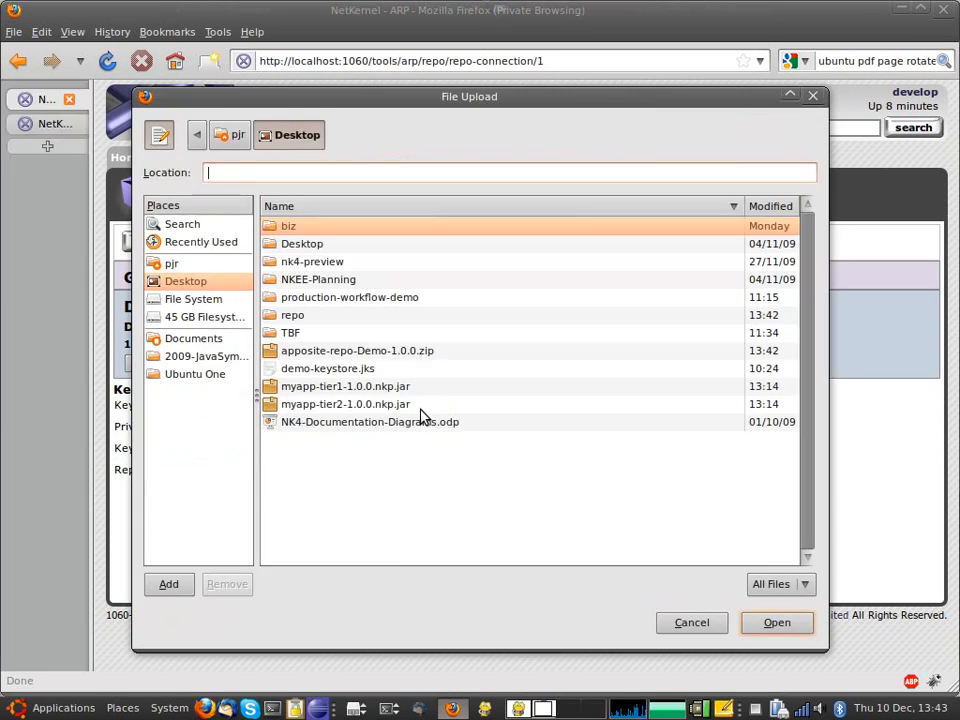
left_click(305, 370)
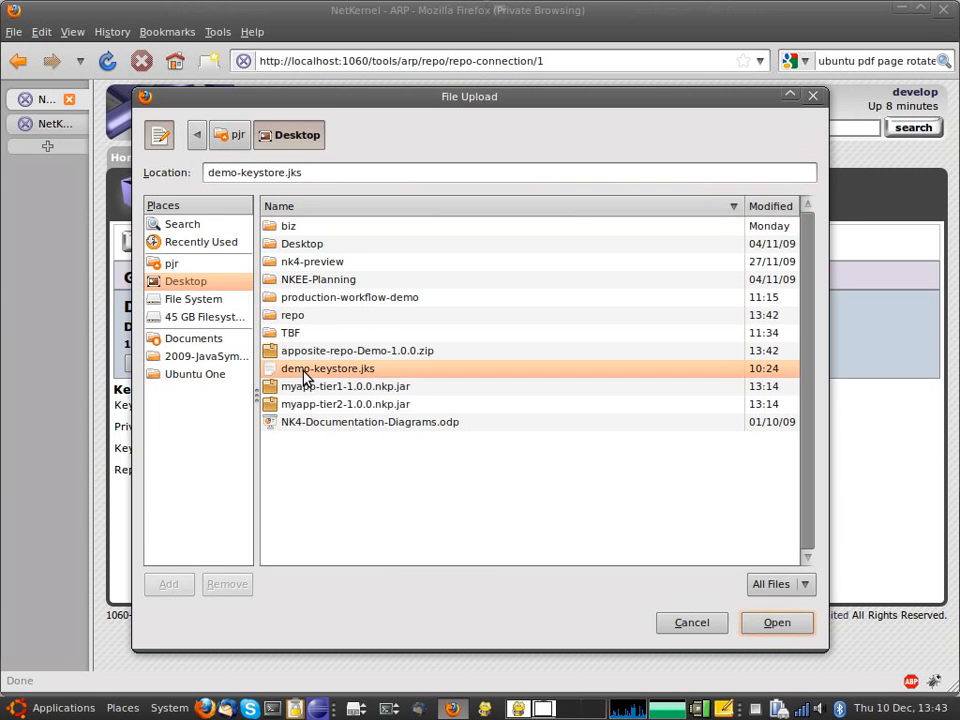
left_click(772, 621)
left_click(258, 428)
type("demo")
key("Tab")
type("***")
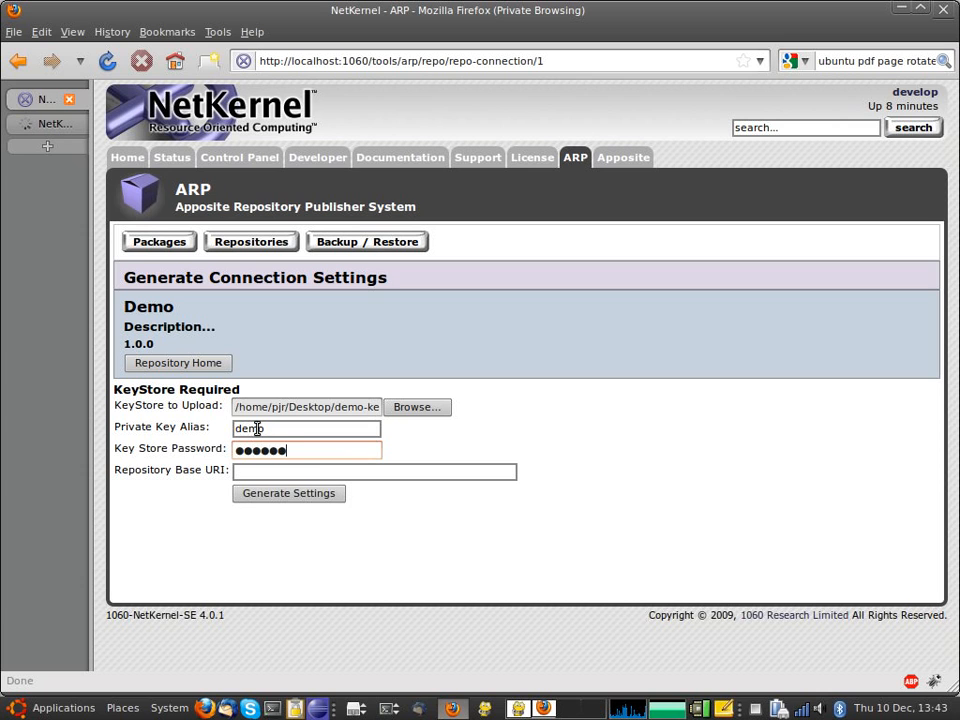
- Set the repository base URI to file:/home/pjr/Desktop/repo/, generate the settings, and save them as apposite-reposettings-Demo-1.0.0.zip
left_click(321, 472)
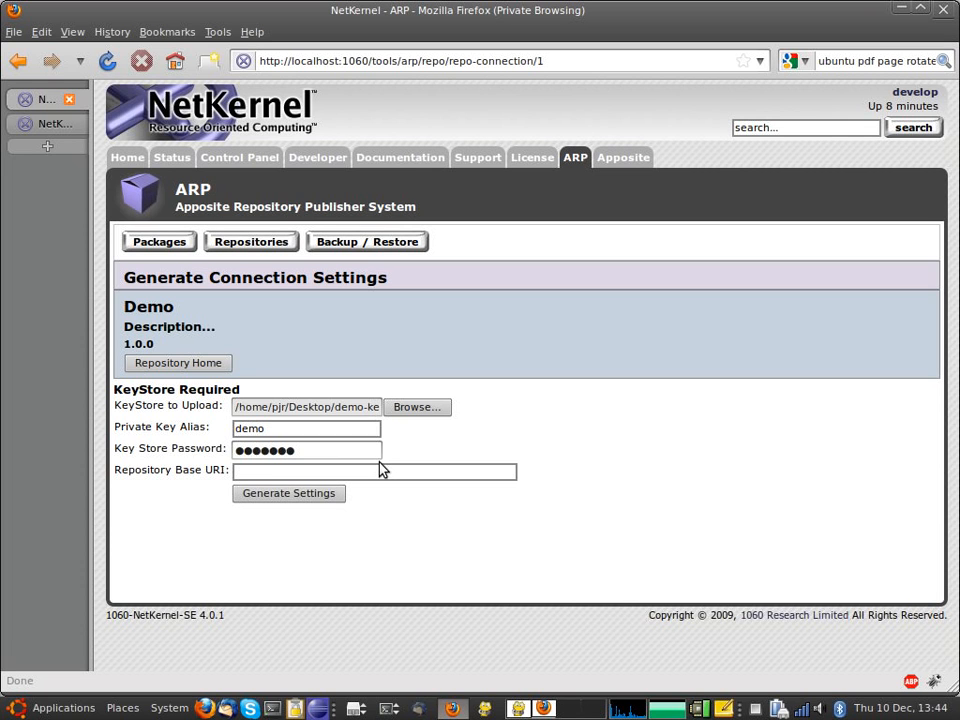
type(":/home/pjr/Desktop/repo")
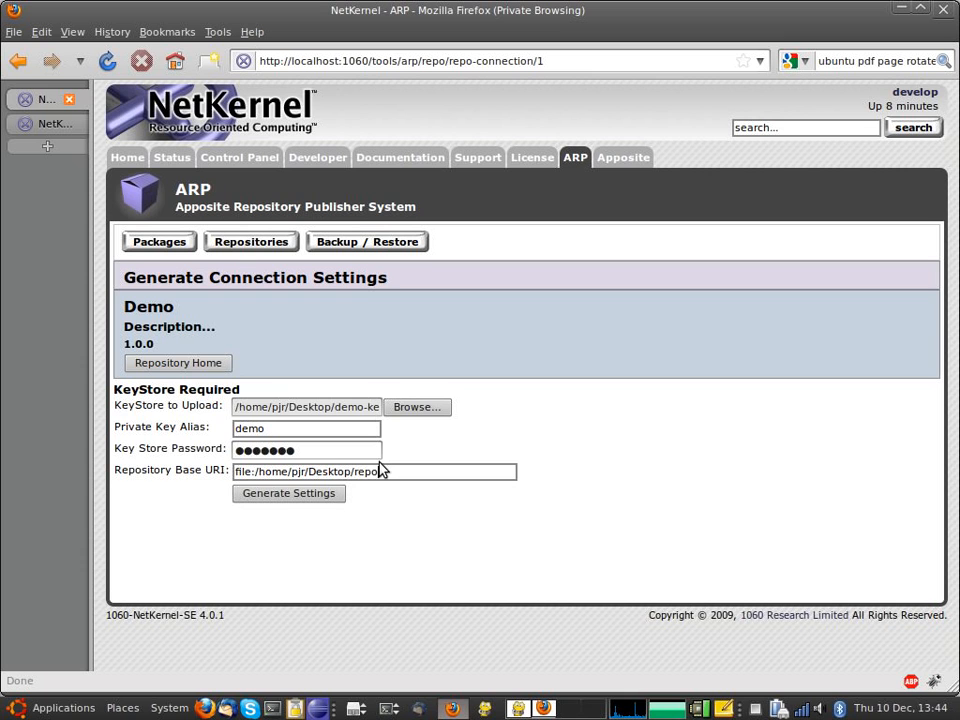
type("/")
left_click(293, 496)
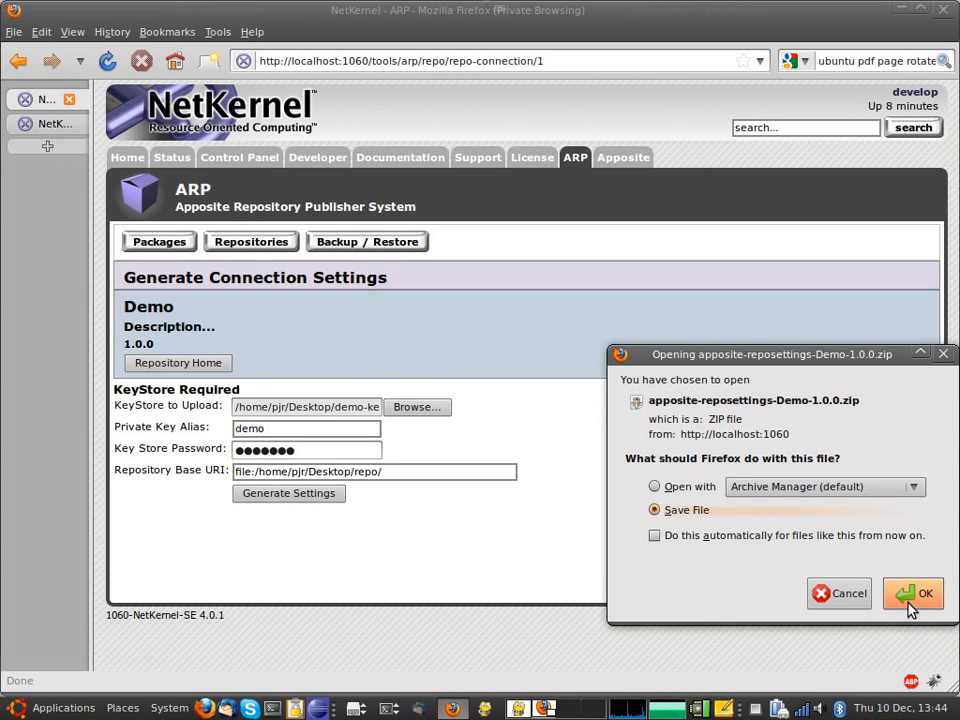
left_click(908, 593)
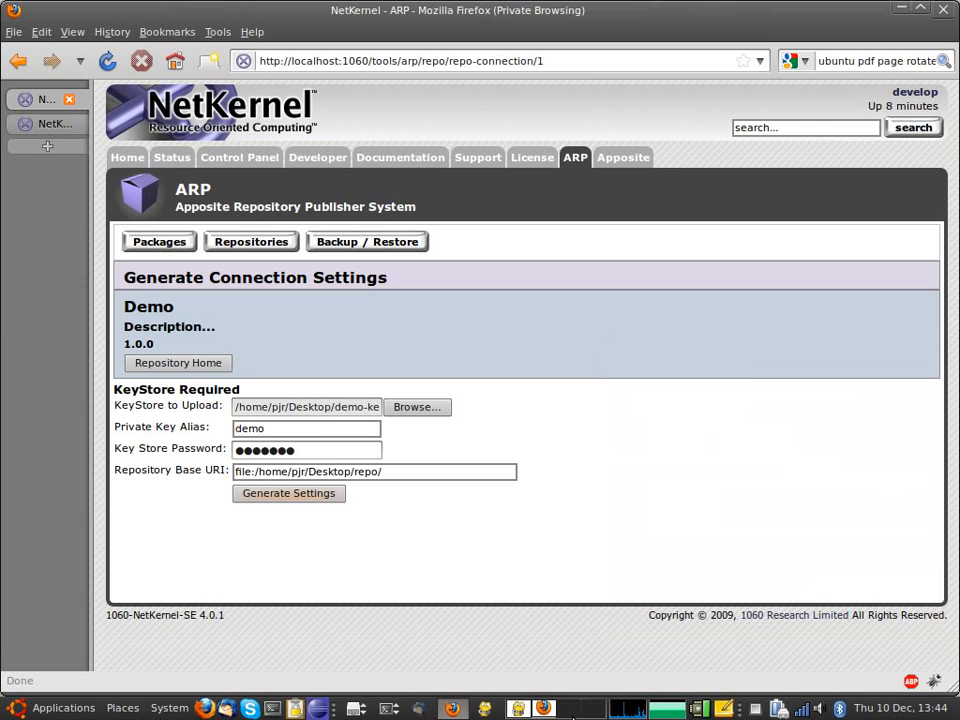
- Switch to the desktop and extract apposite-reposettings-Demo-1.0.0.zip there
left_click(575, 716)
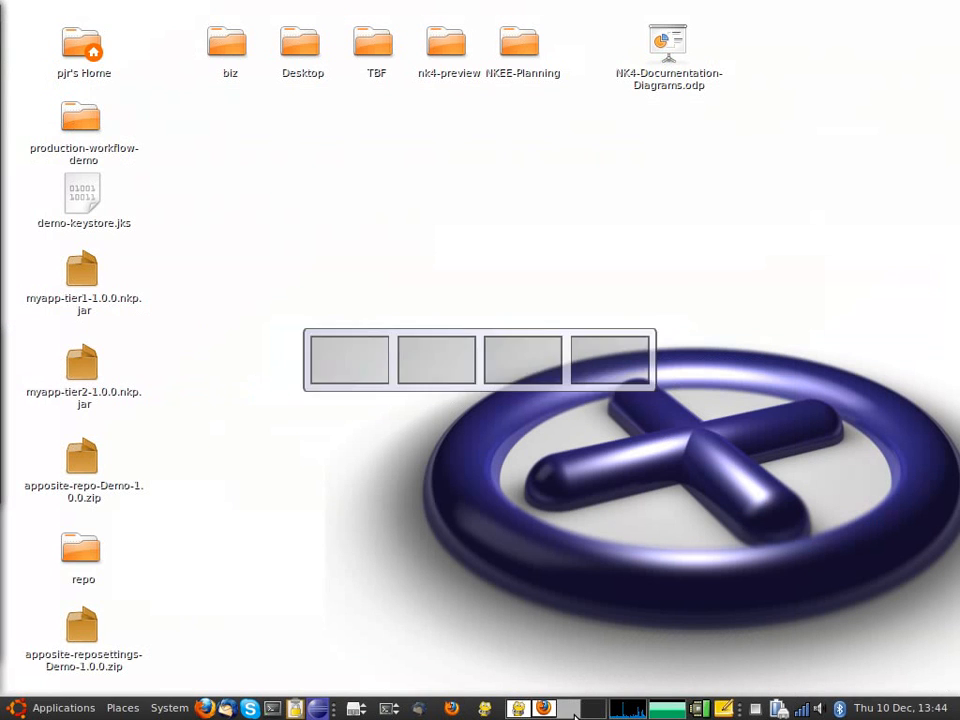
right_click(84, 636)
left_click(150, 525)
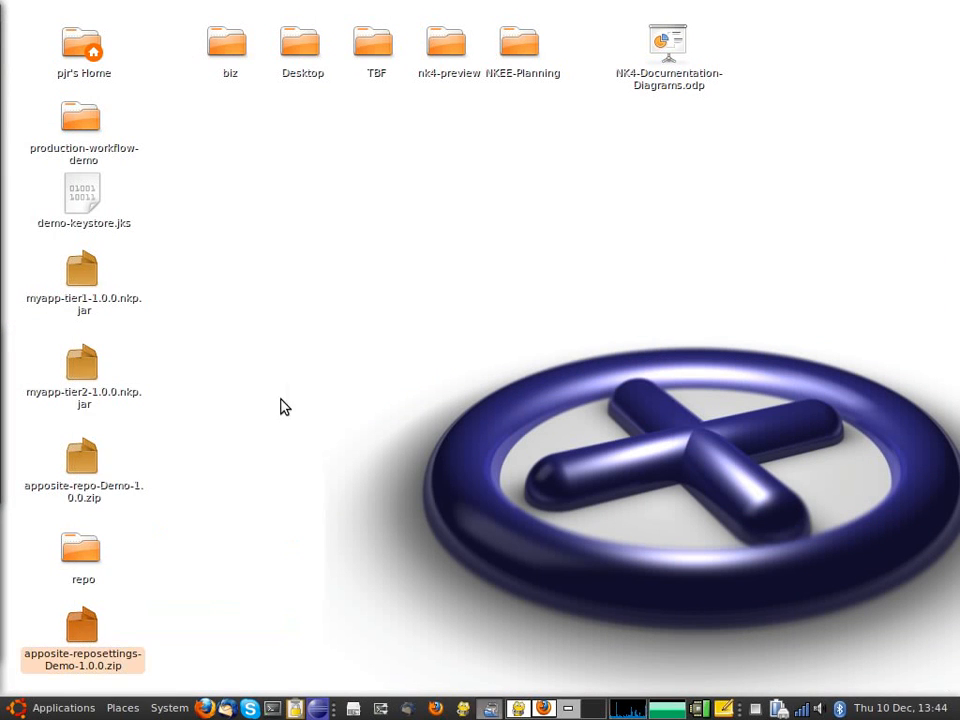
- Examine apposite-repo-settings.xml and the repo-public-key.cer entry in the extracted apposite-reposettings-Demo-1.0.0 folder, and close the file browser
double_click(227, 125)
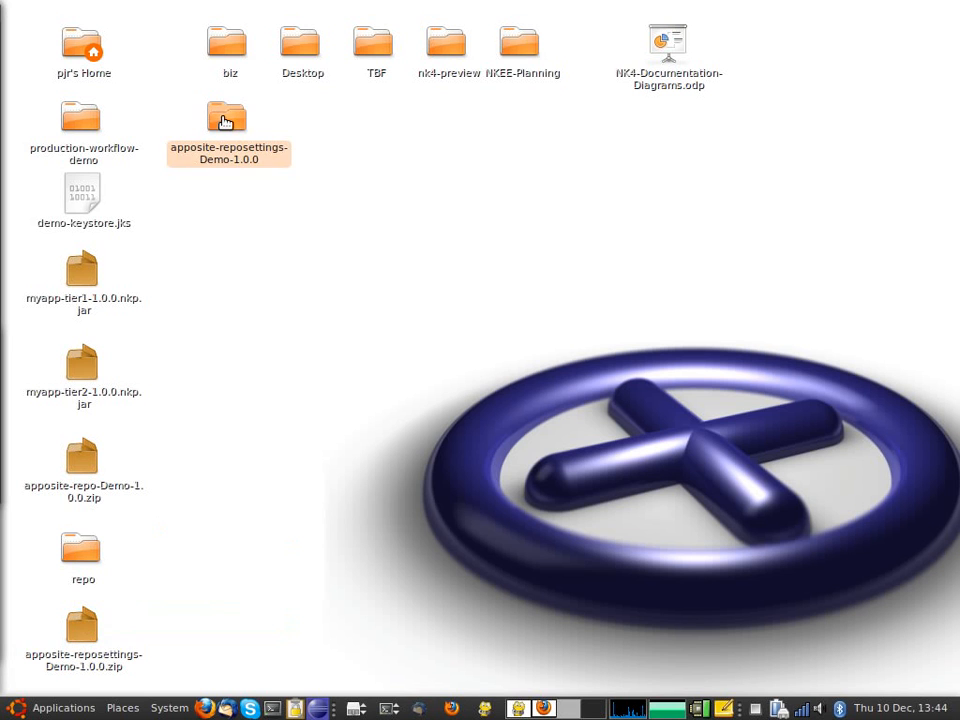
left_click(76, 158)
double_click(76, 158)
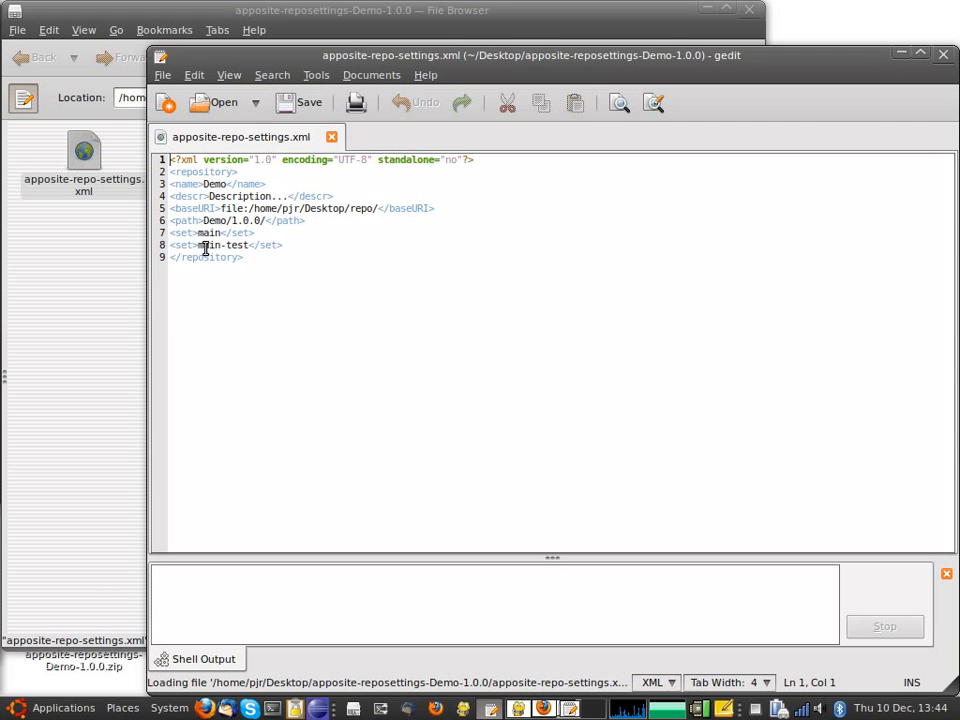
left_click(943, 55)
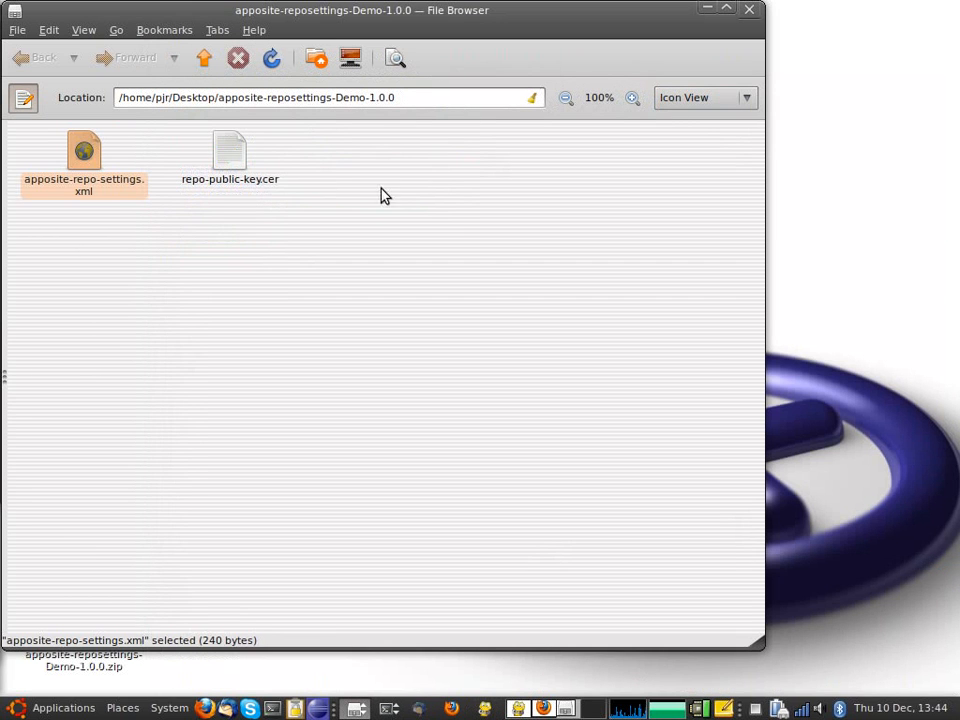
left_click(325, 195)
left_click_drag(293, 214, 170, 140)
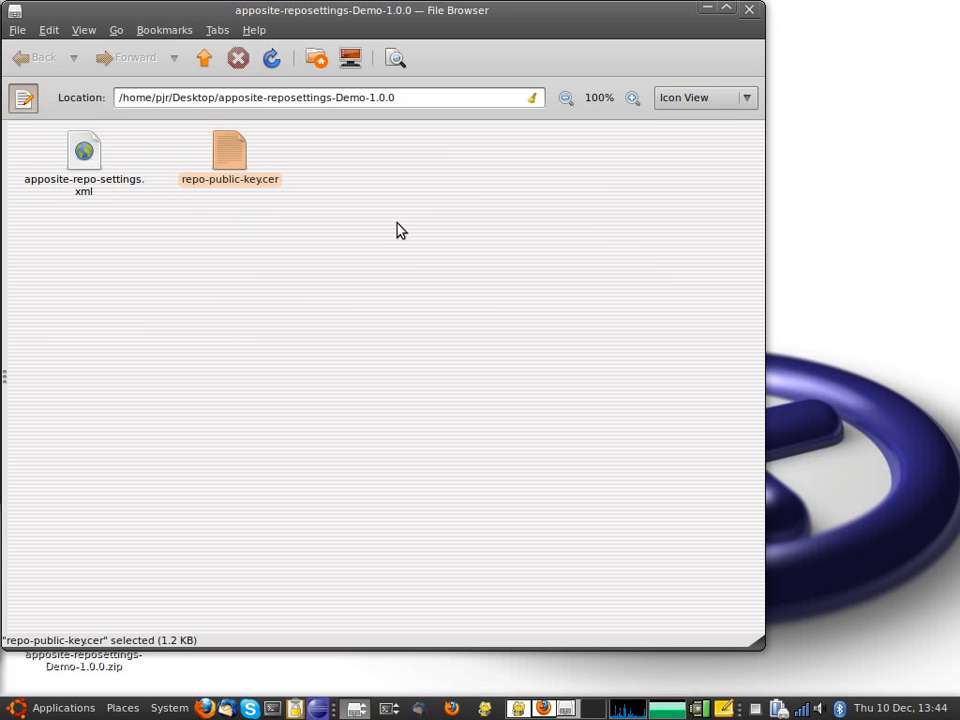
left_click(750, 9)
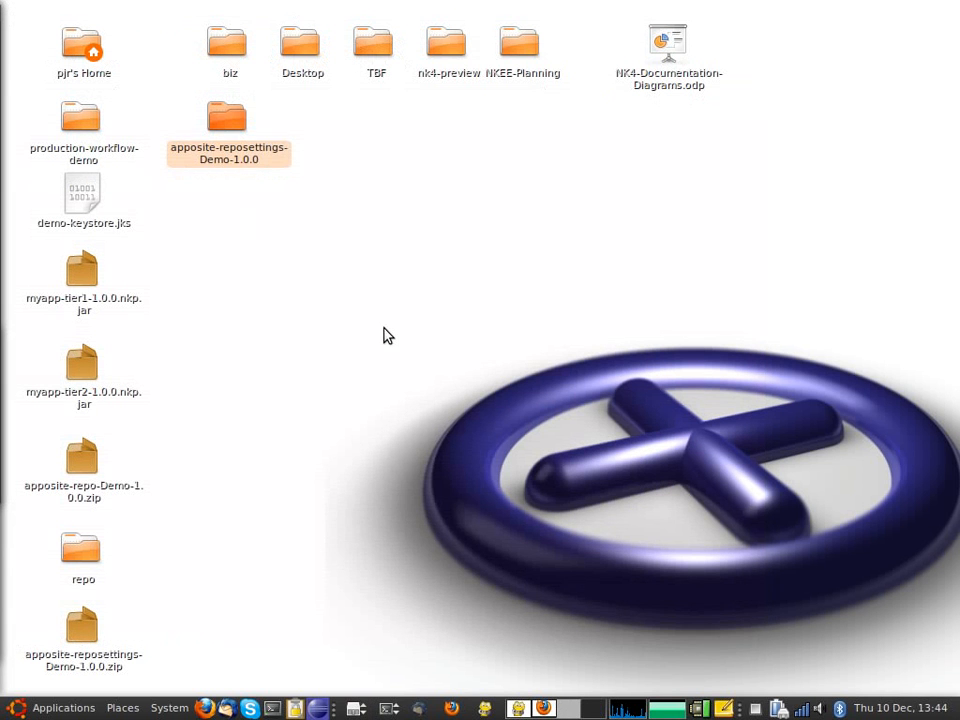